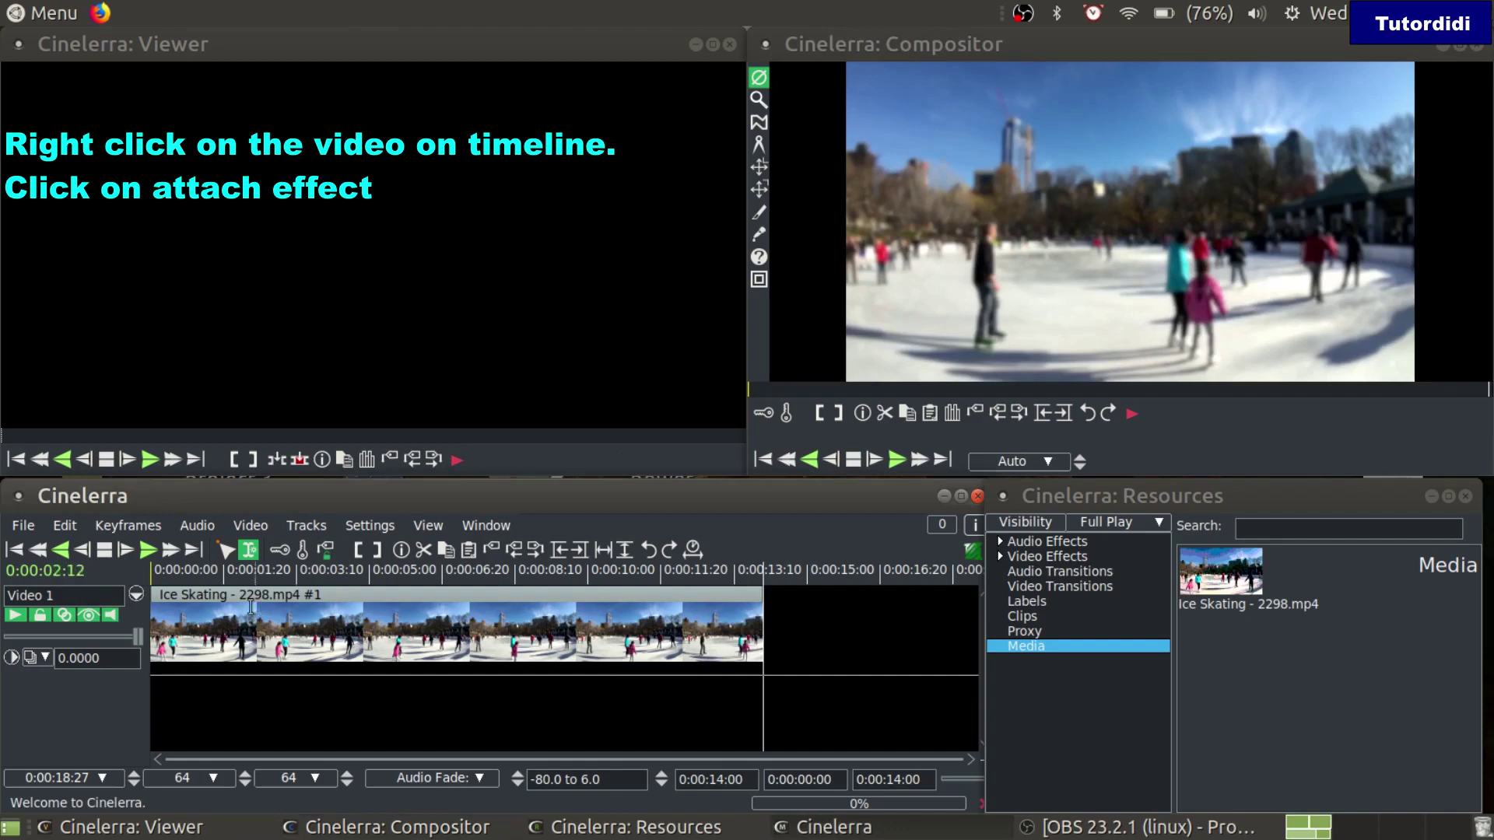
Attach the Title effect to the Ice Skating clip on the Video 1 track
left_click(157, 596)
left_click(158, 595)
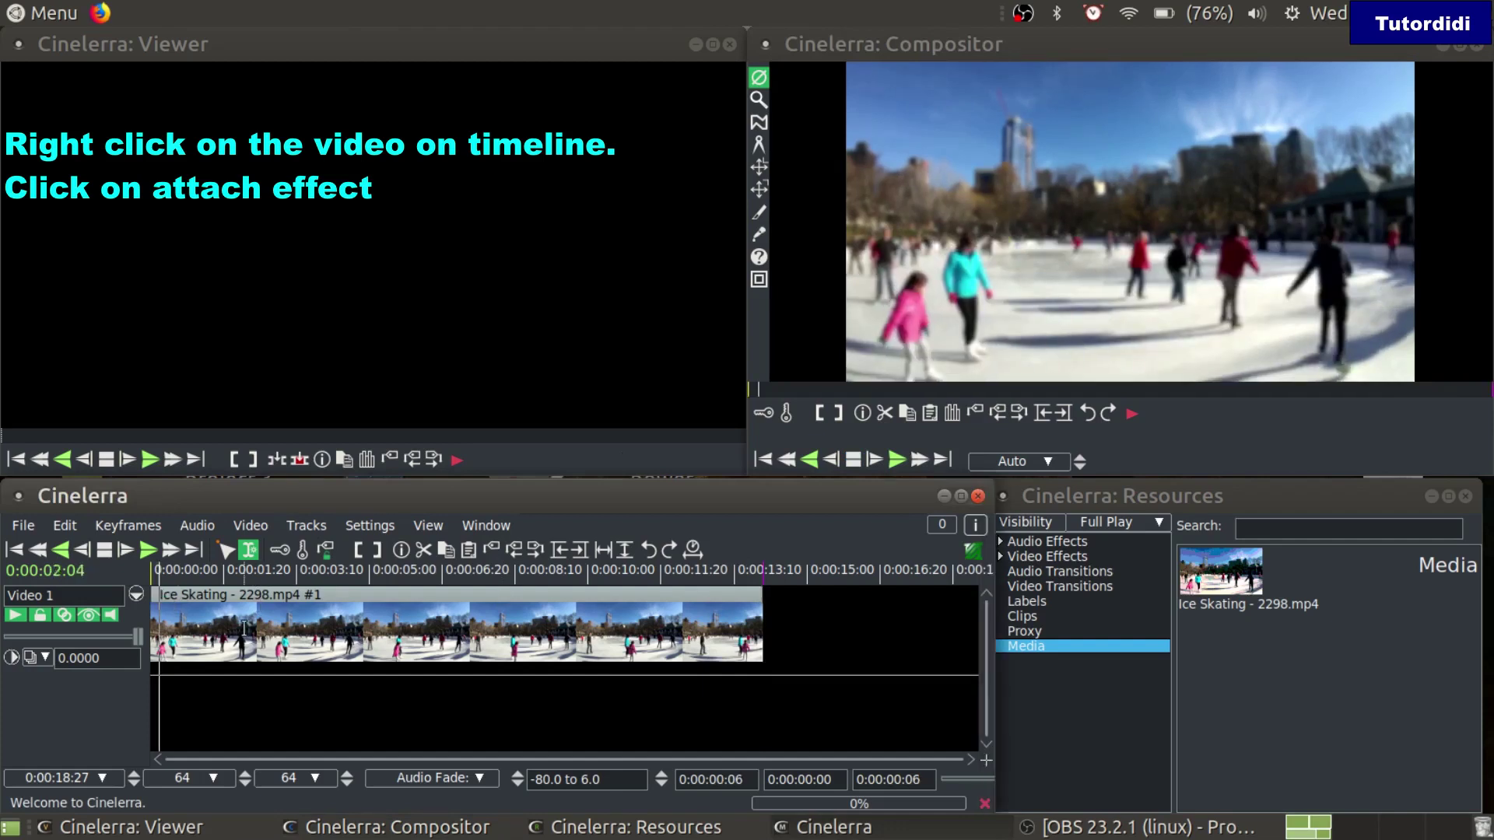
right_click(244, 627)
left_click(341, 636)
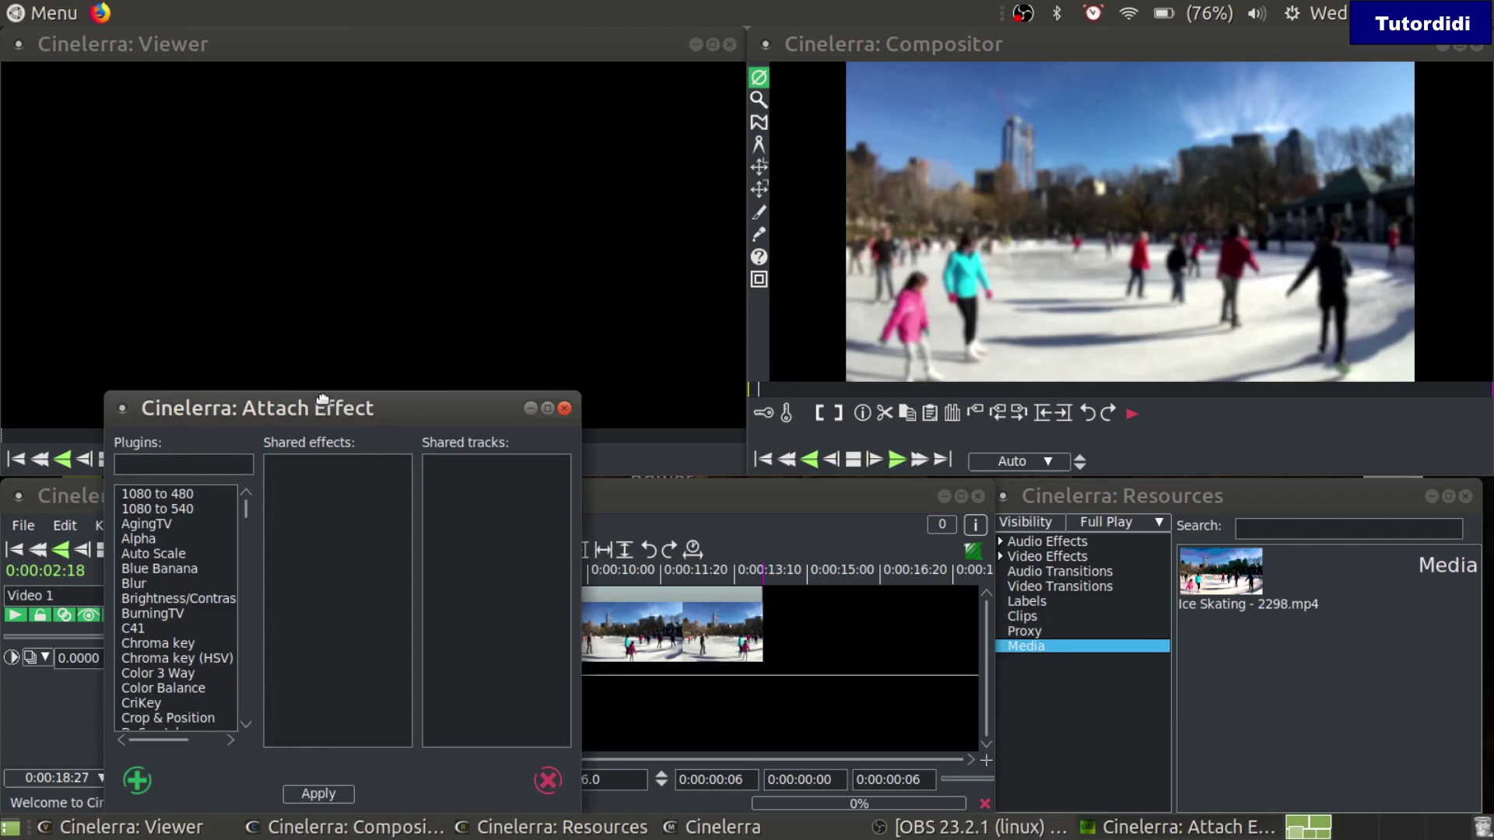
left_click_drag(322, 399, 452, 339)
type("titl")
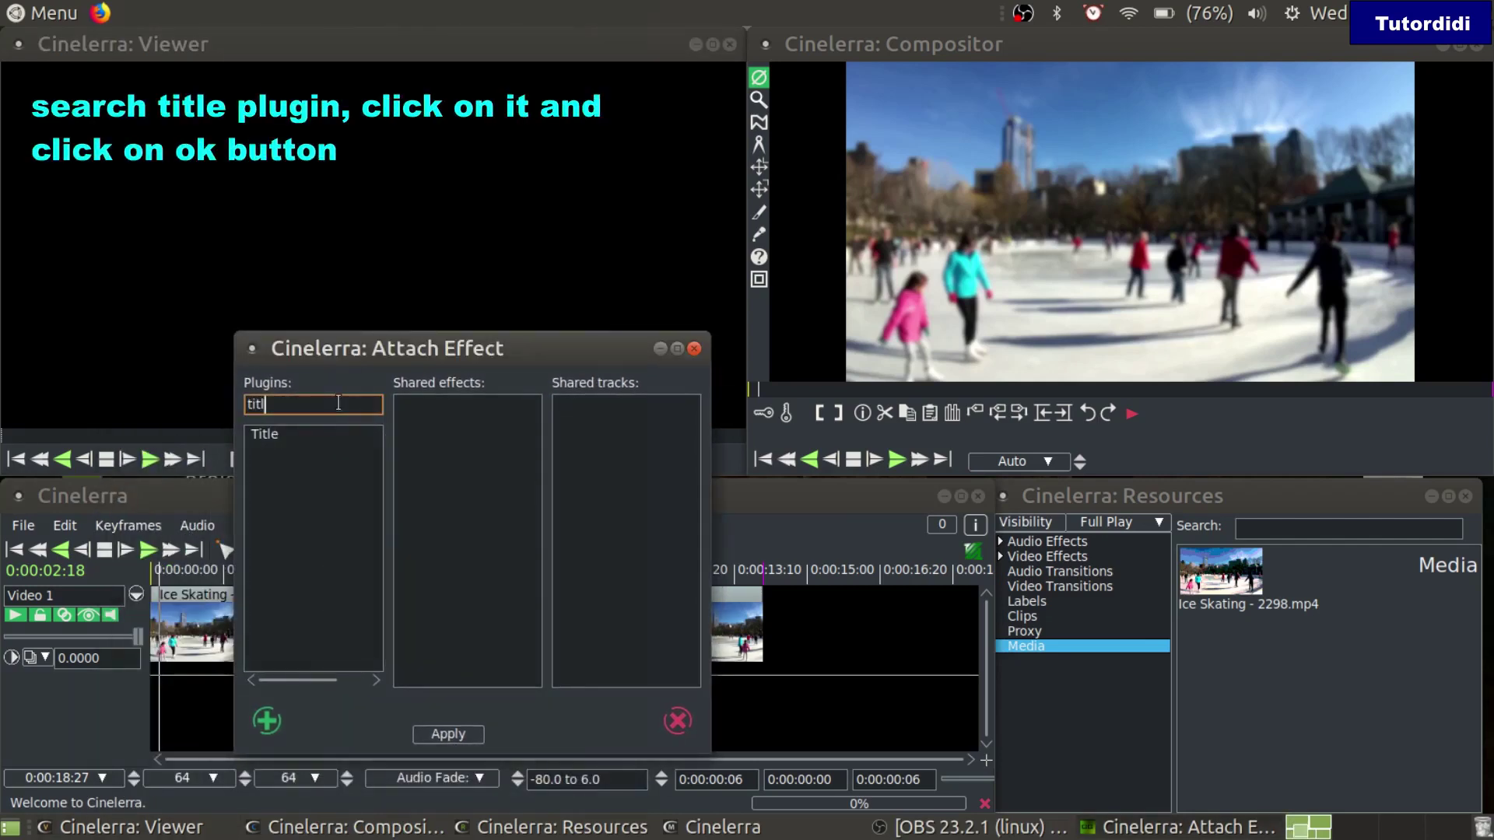
type("e")
left_click(263, 434)
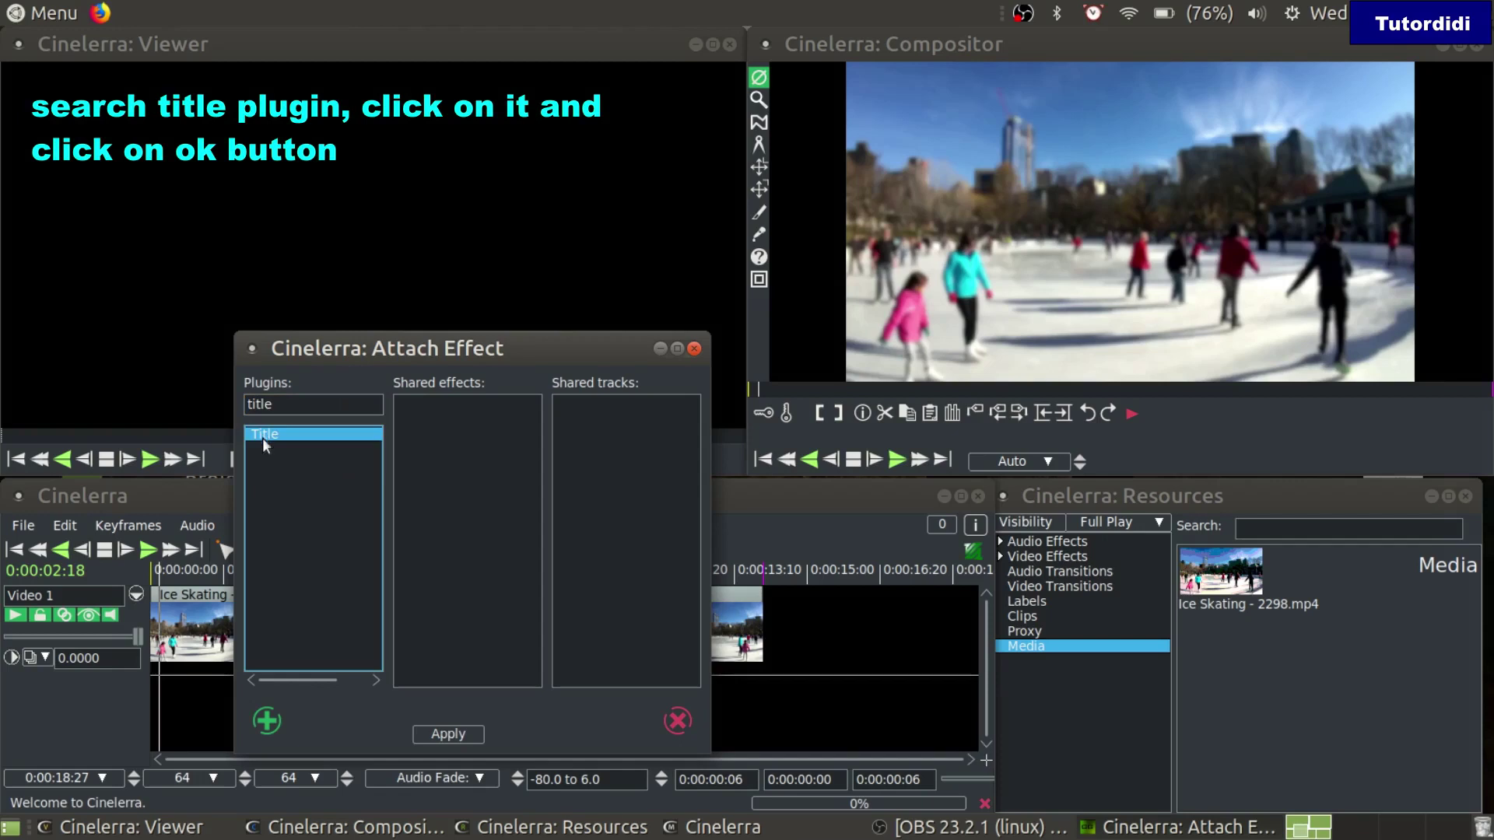
left_click(268, 721)
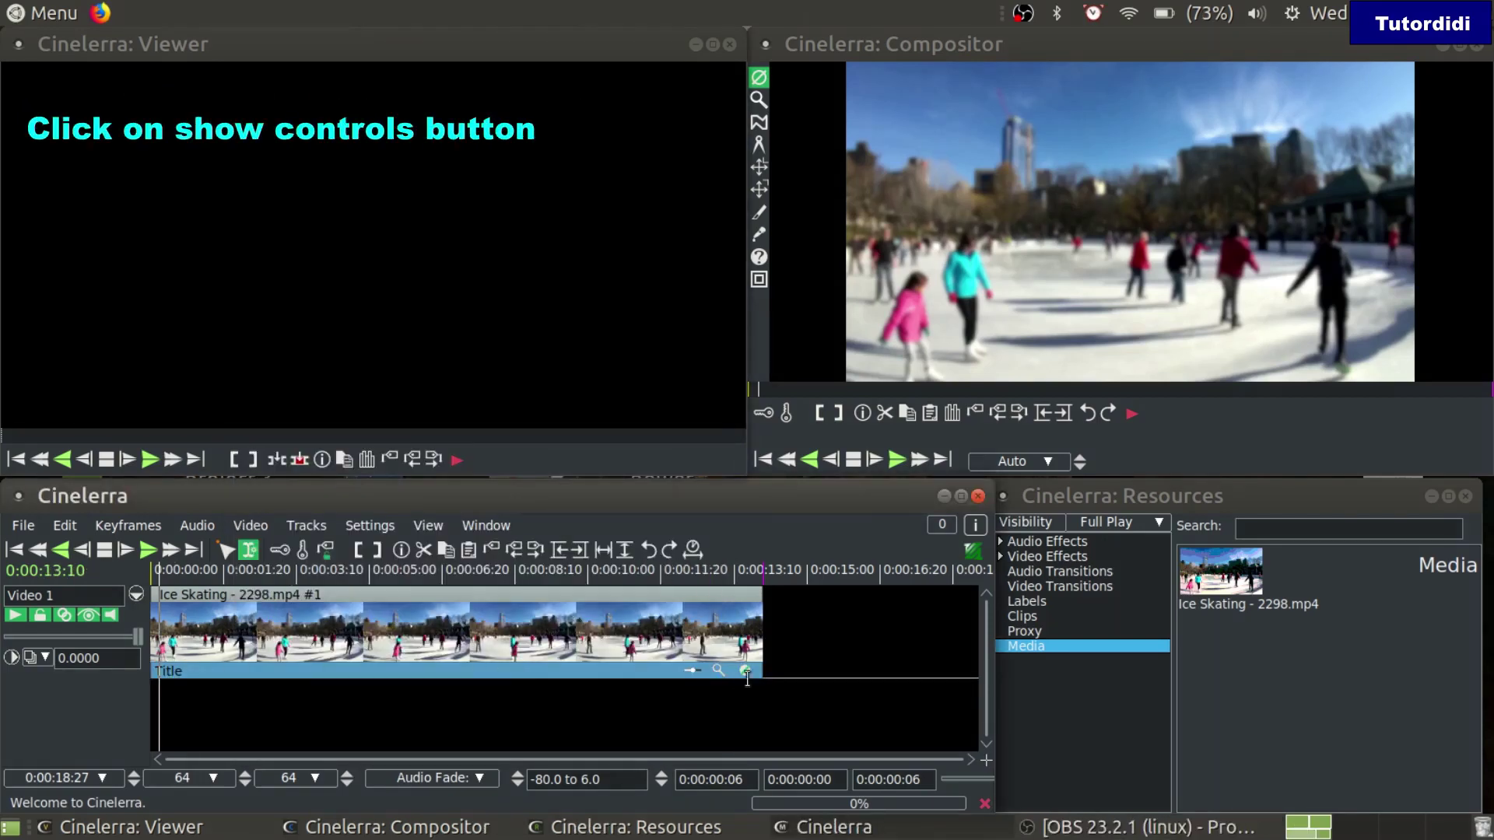
Return to the start of the timeline and enter "Skating" as the text of the attached Title effect
left_click(16, 551)
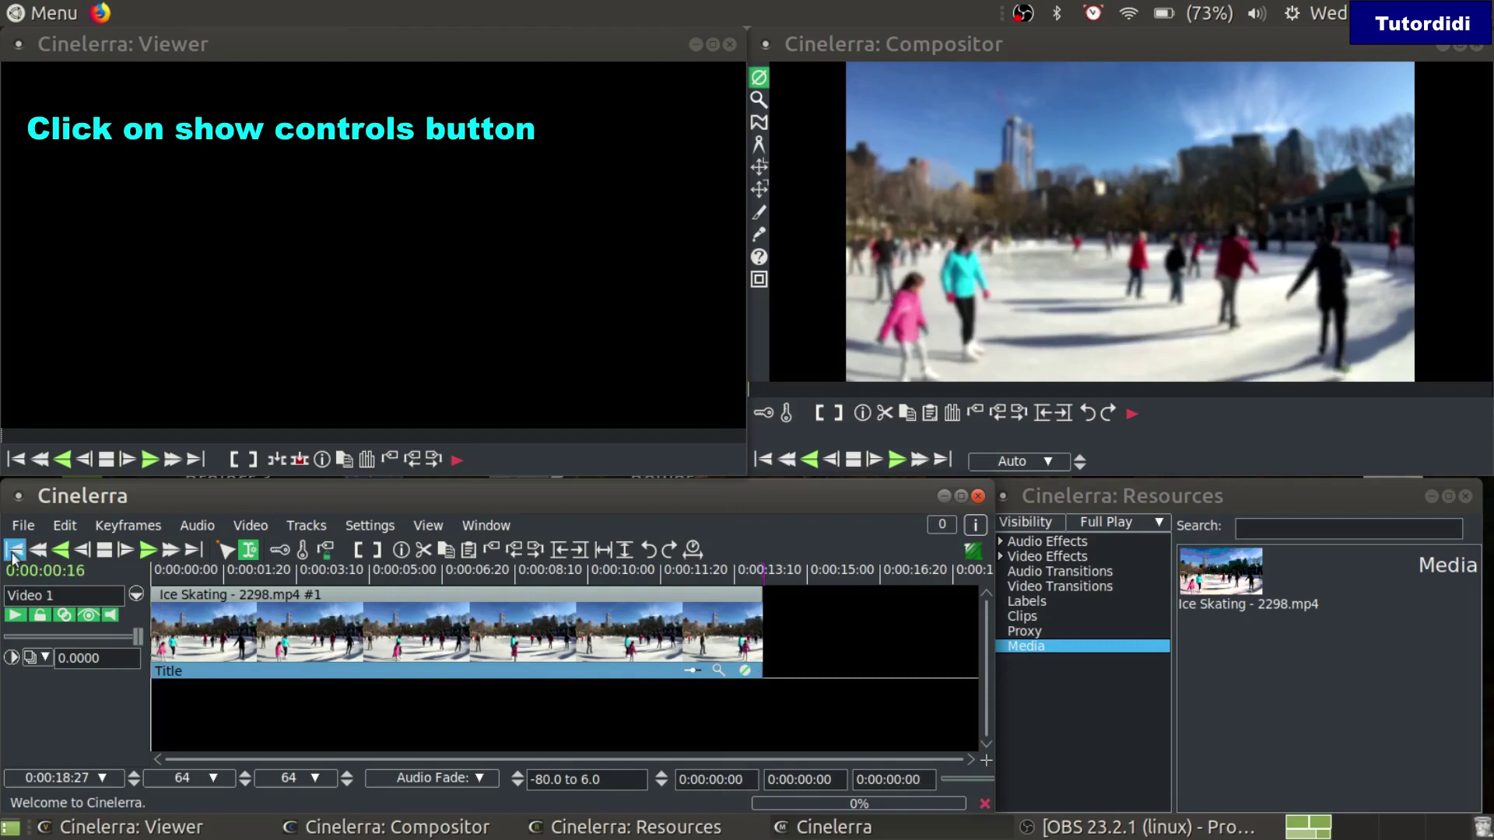
left_click(717, 671)
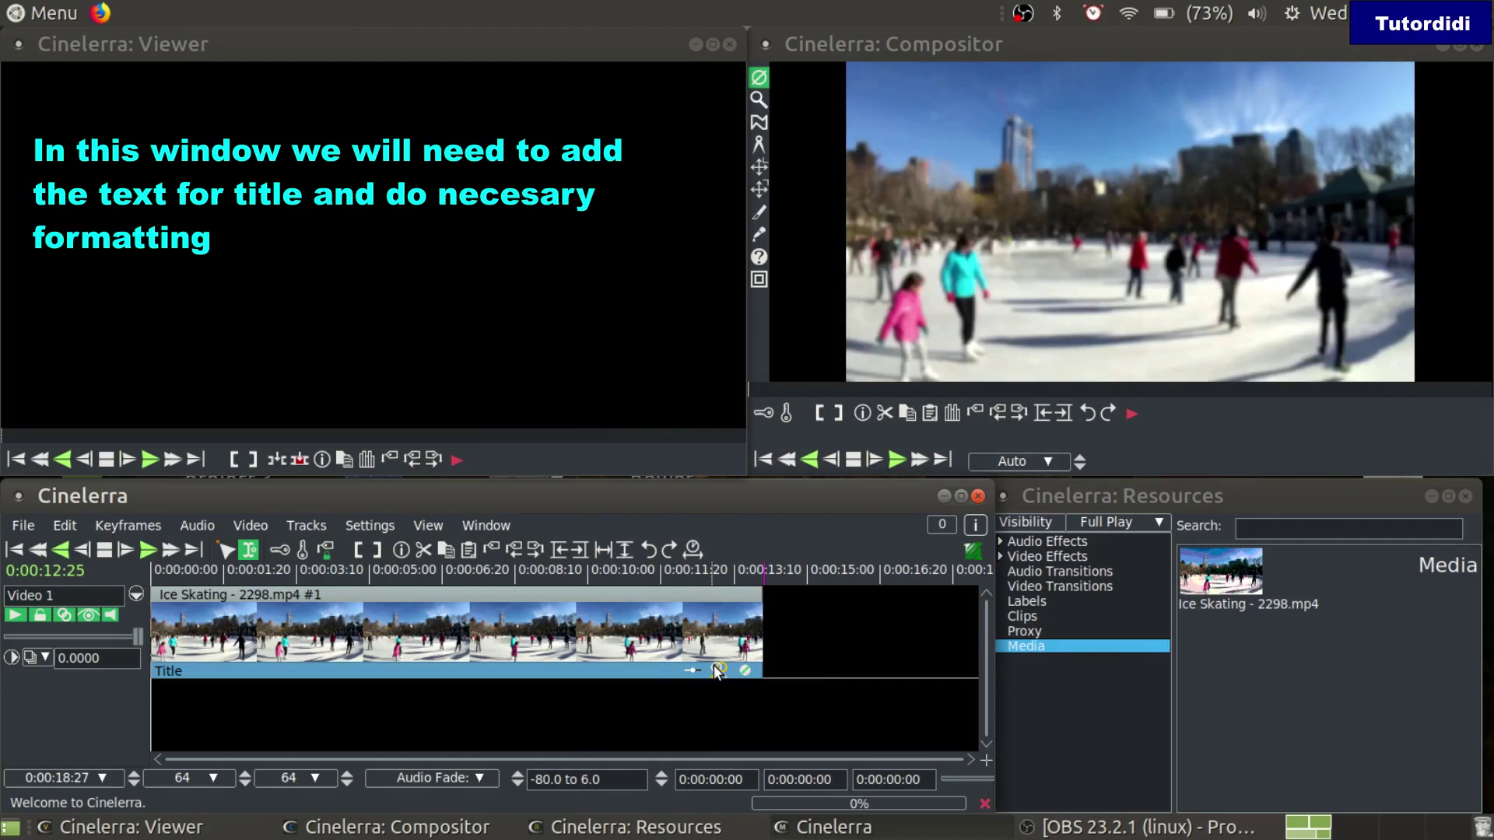
left_click_drag(739, 306, 636, 183)
left_click(399, 510)
type("Skating")
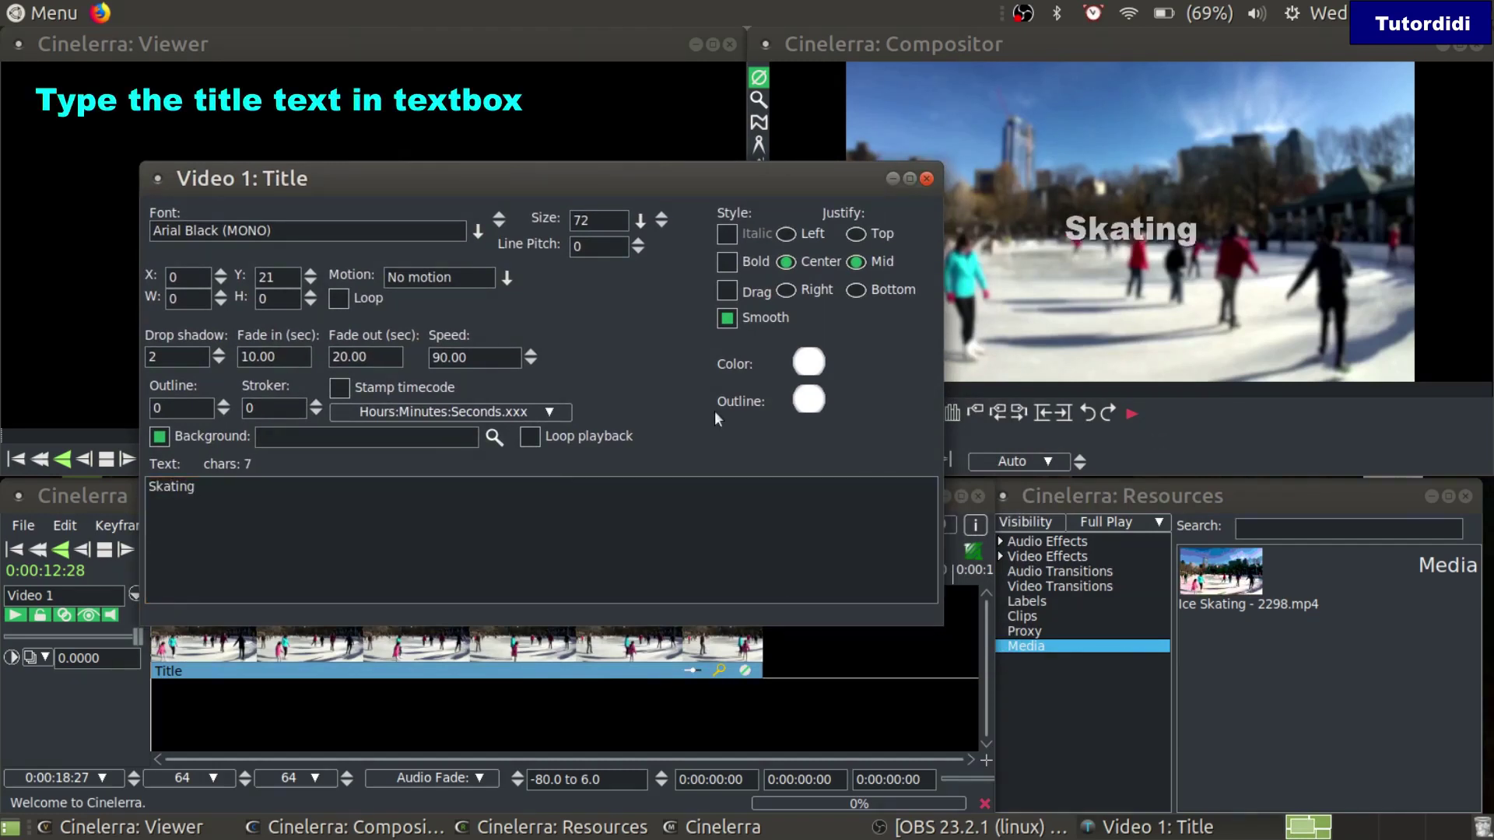
left_click(1019, 247)
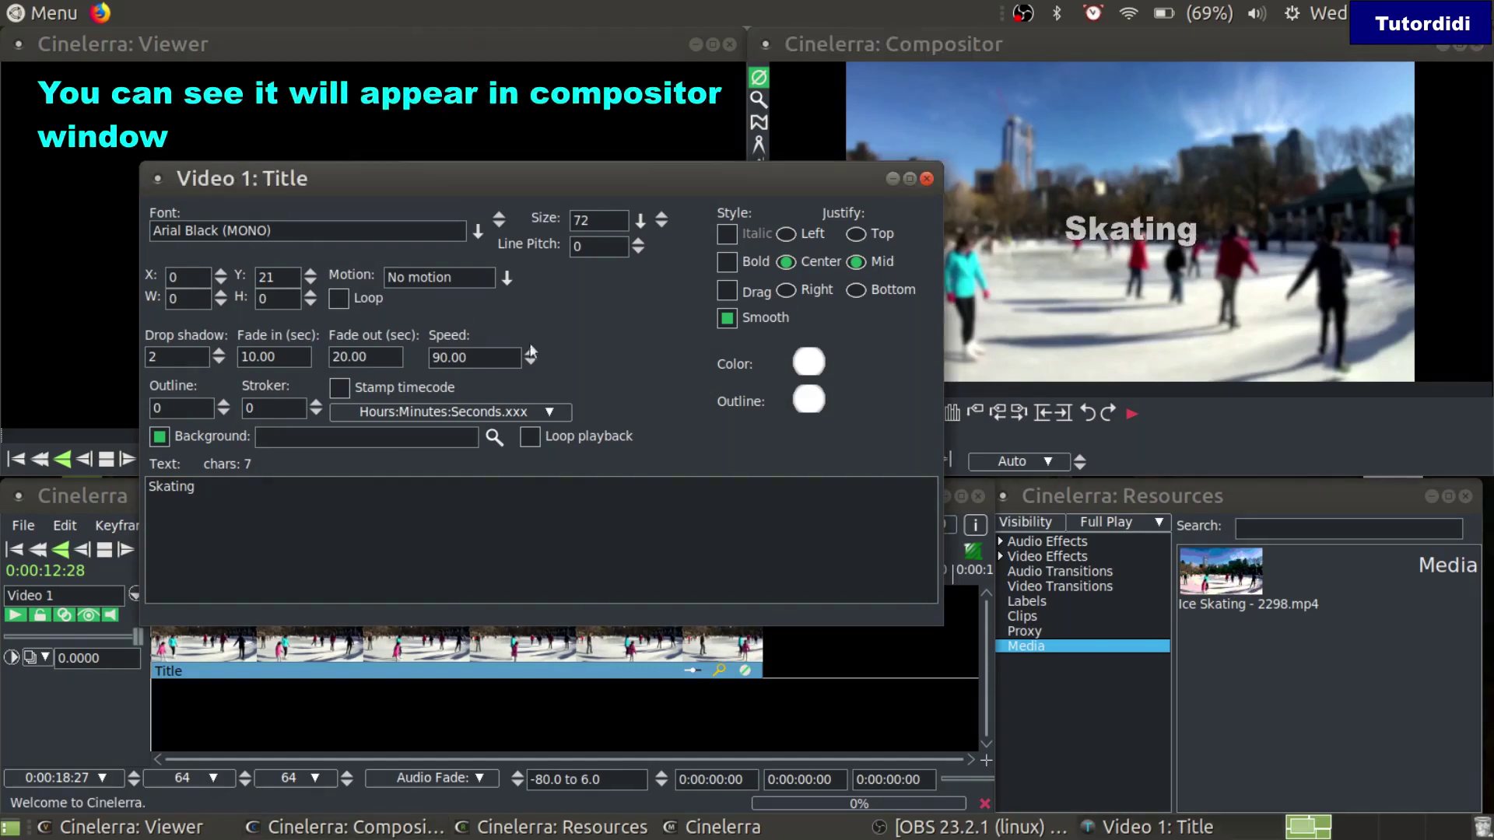
Change the title's font to A.C.M.E. Secret Agent
left_click(476, 233)
left_click(472, 235)
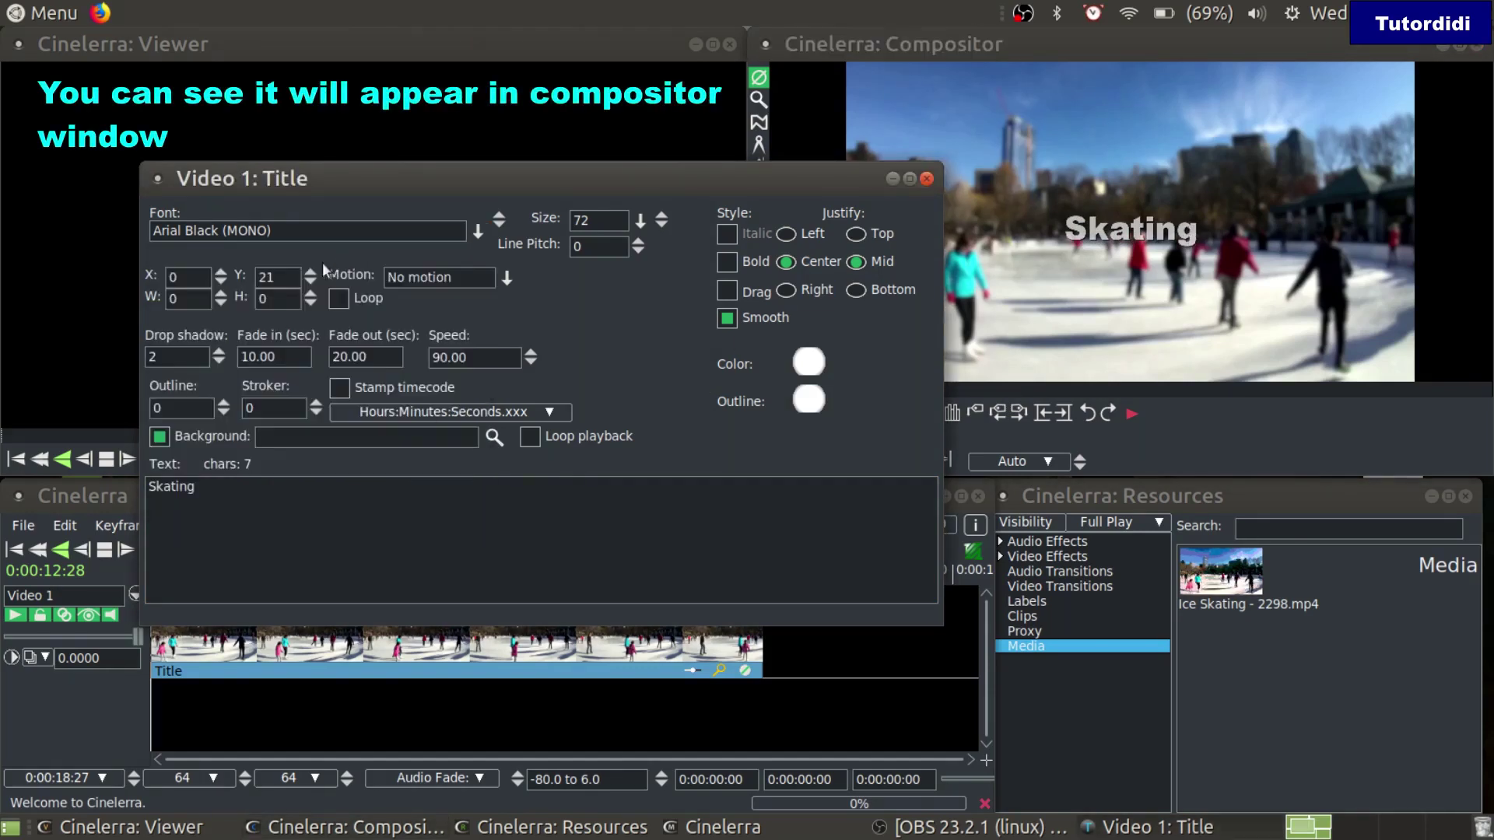
left_click(484, 230)
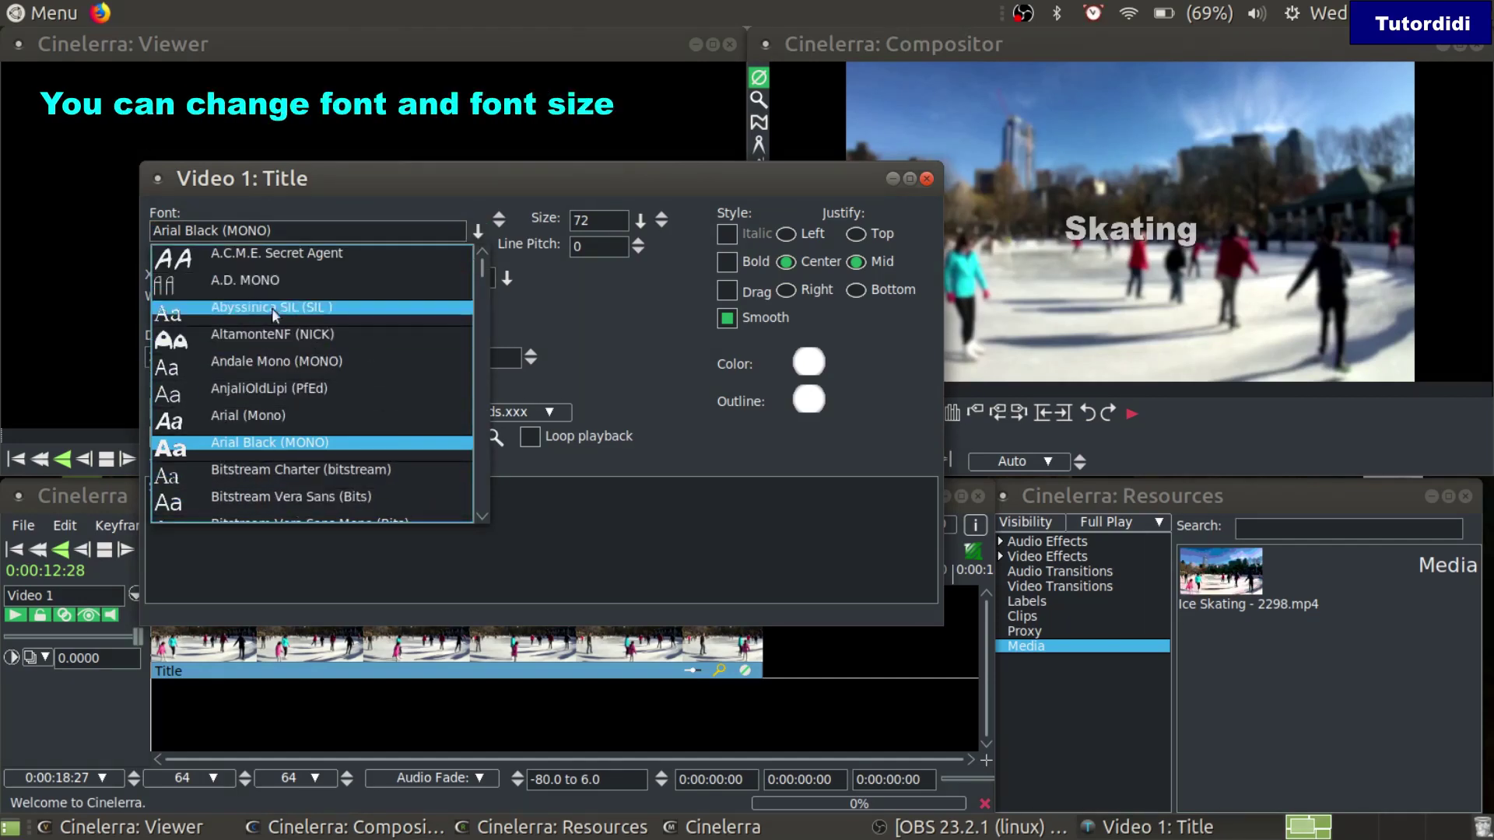
left_click(302, 255)
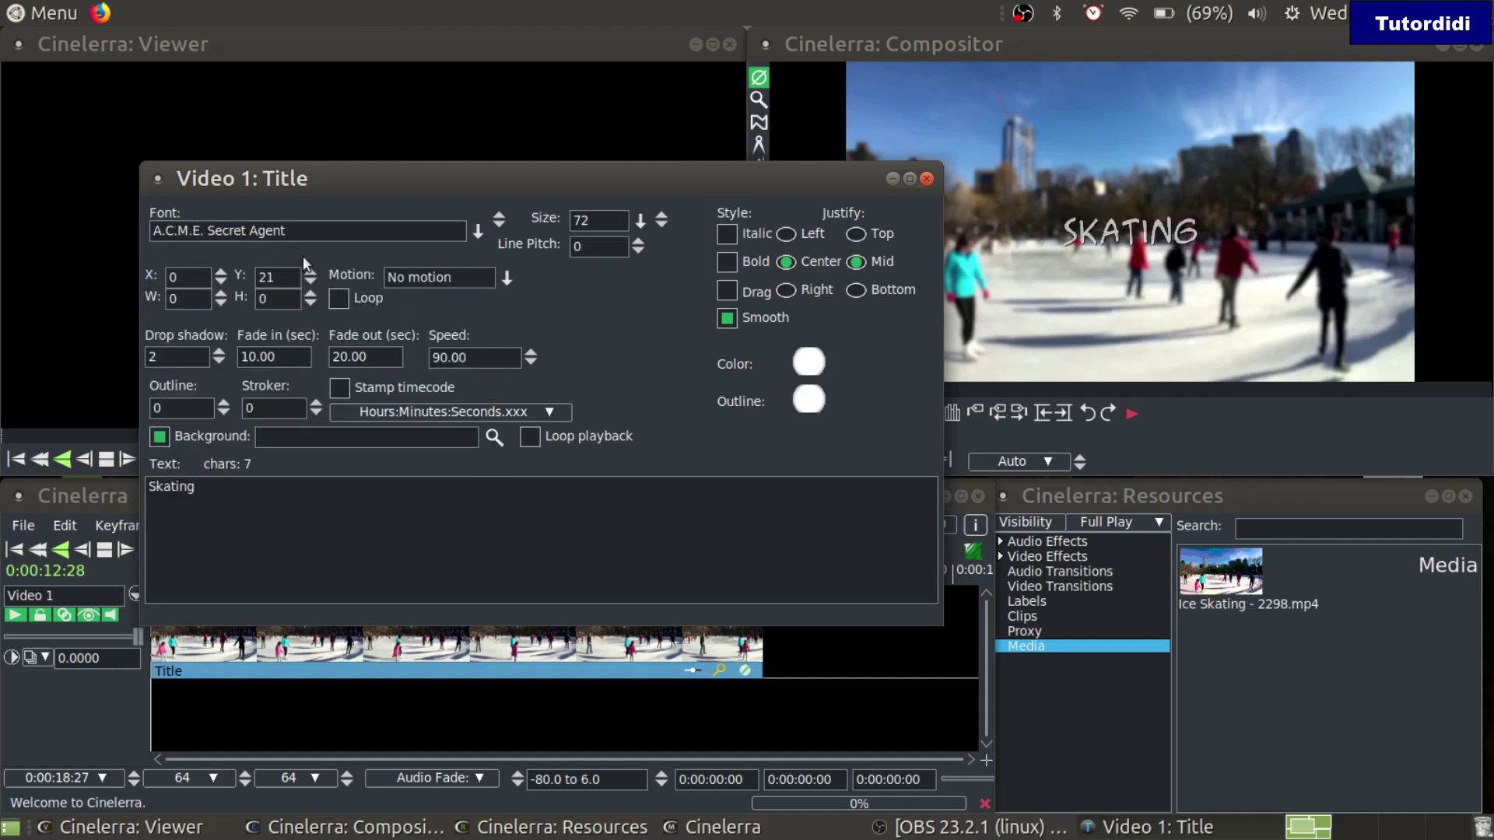
Set the title's font to Impact (MONO) and its size to 100
left_click(478, 231)
scroll(473, 302, "down", 10)
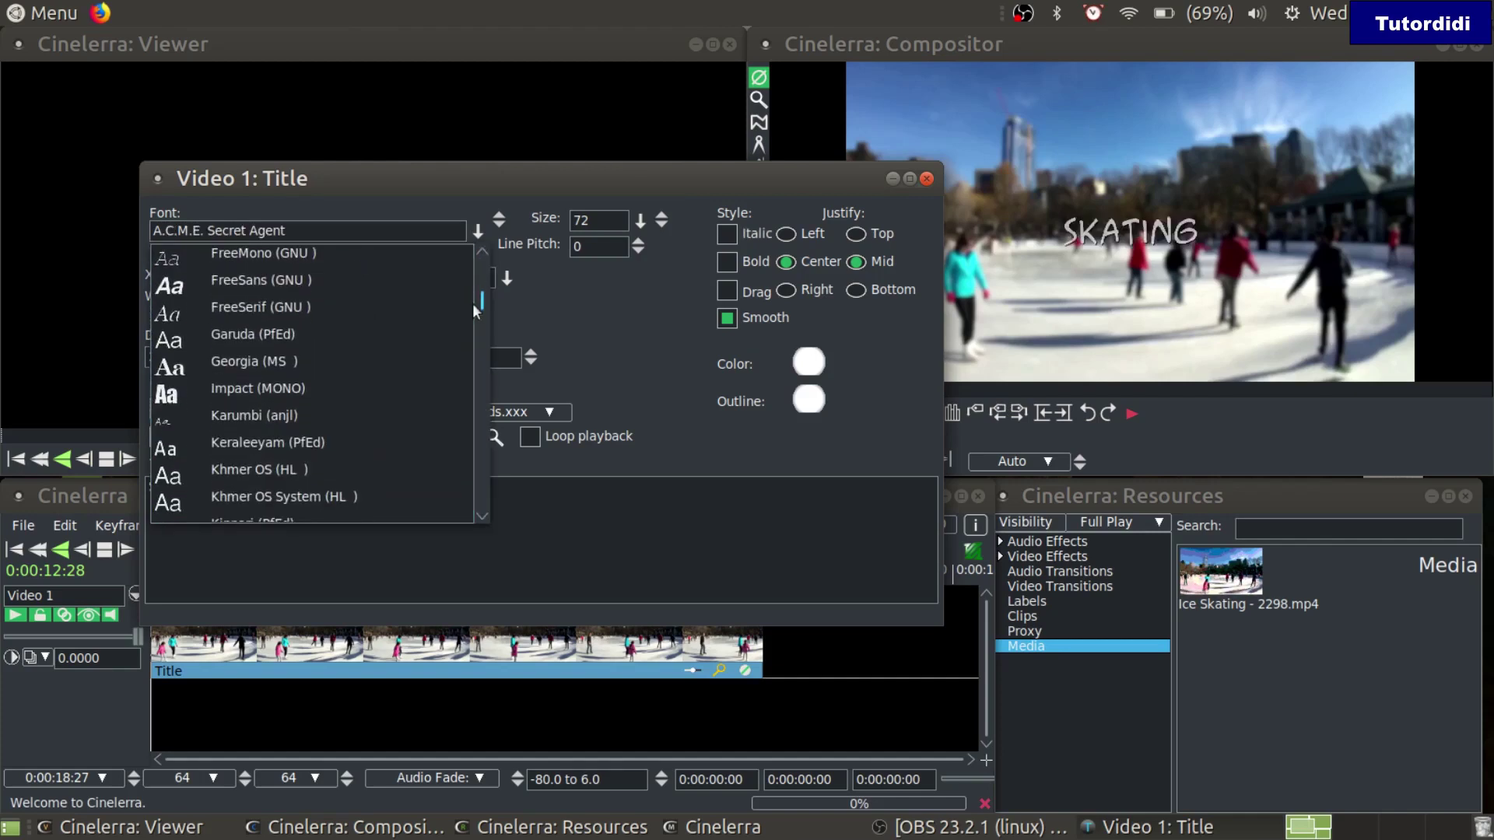
left_click(285, 389)
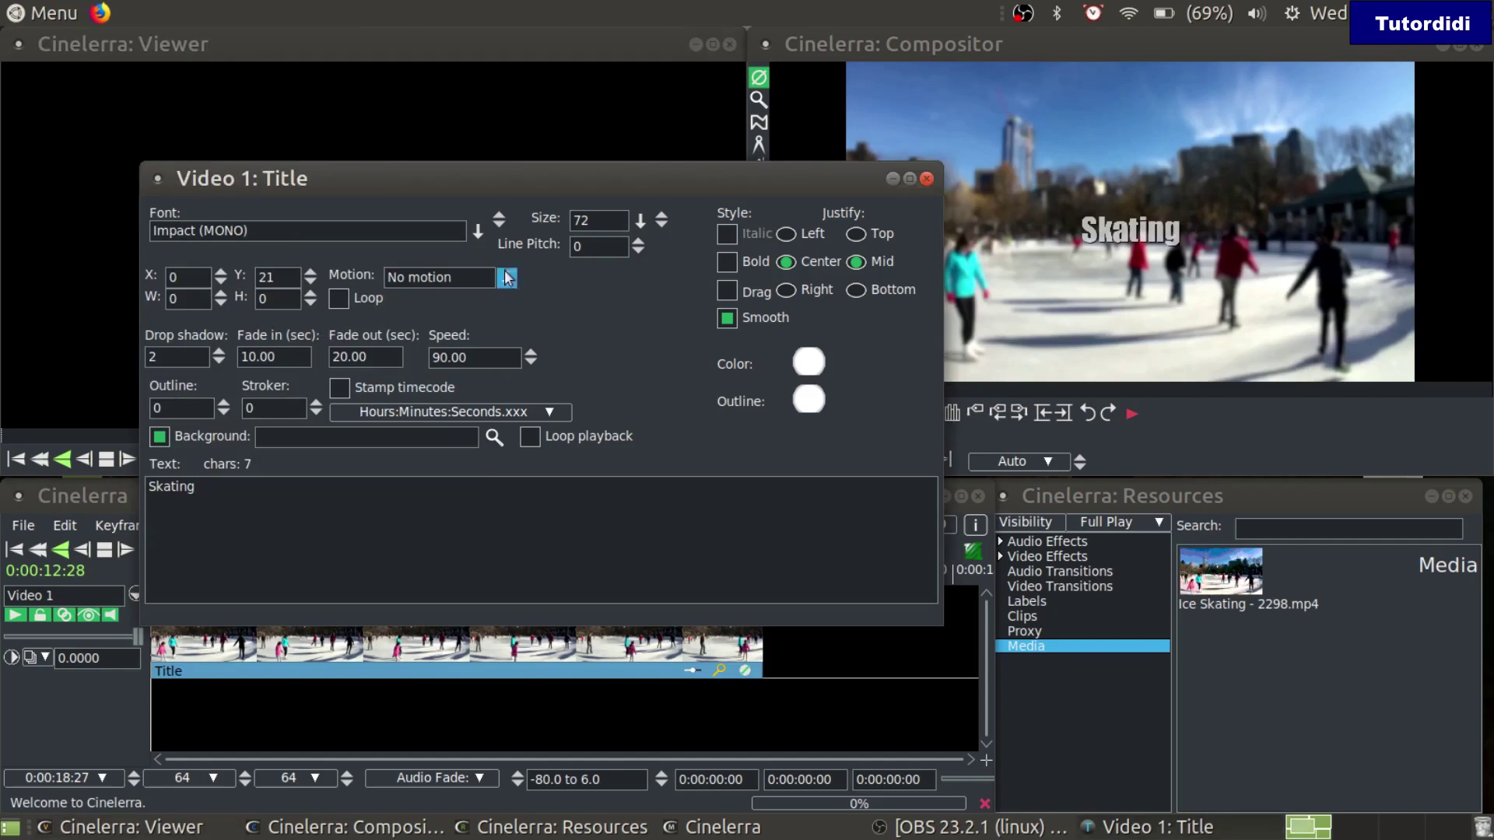
left_click(637, 223)
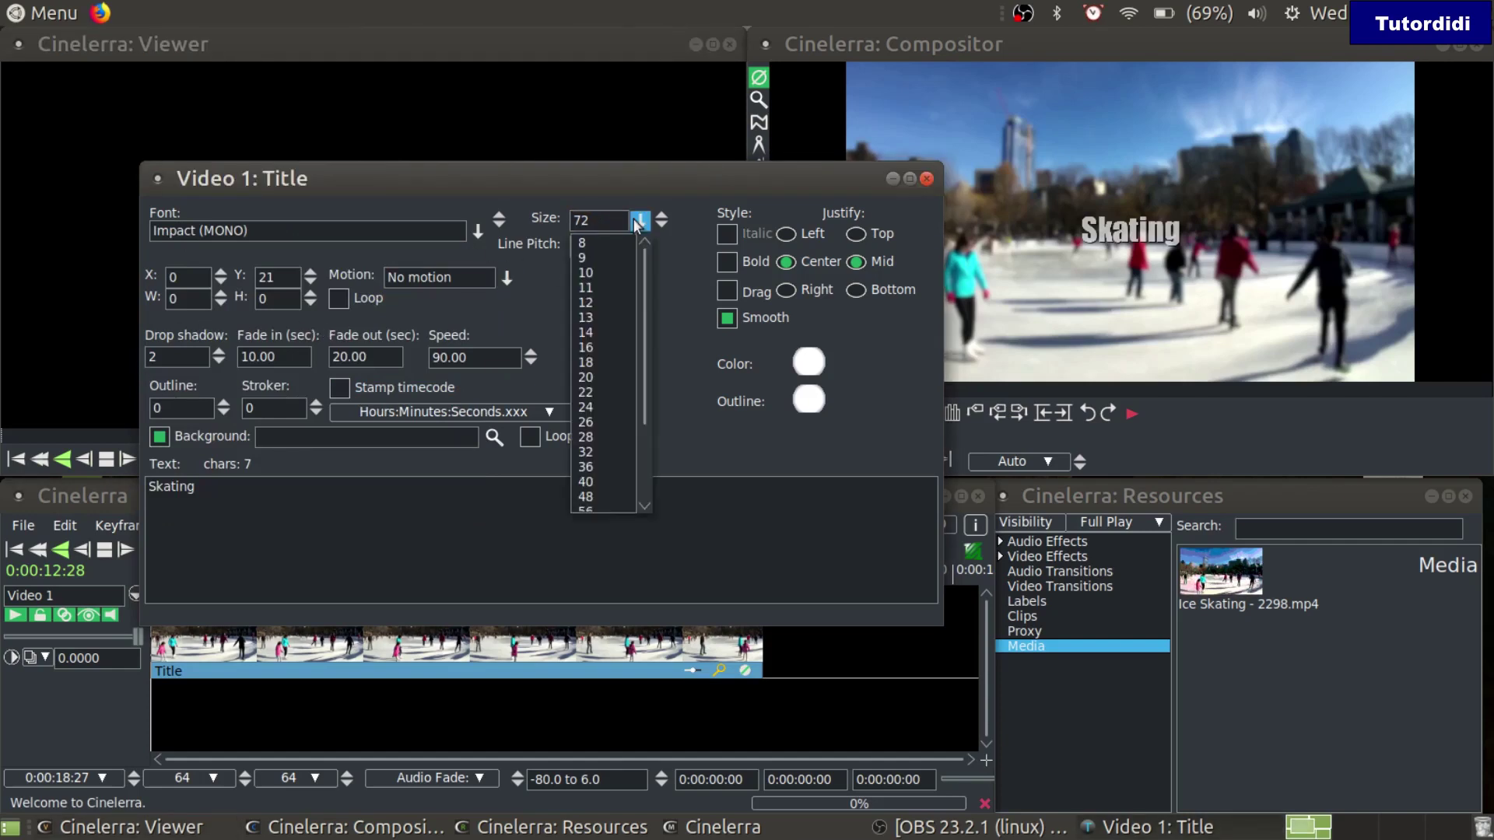
left_click_drag(642, 333, 638, 427)
left_click(589, 440)
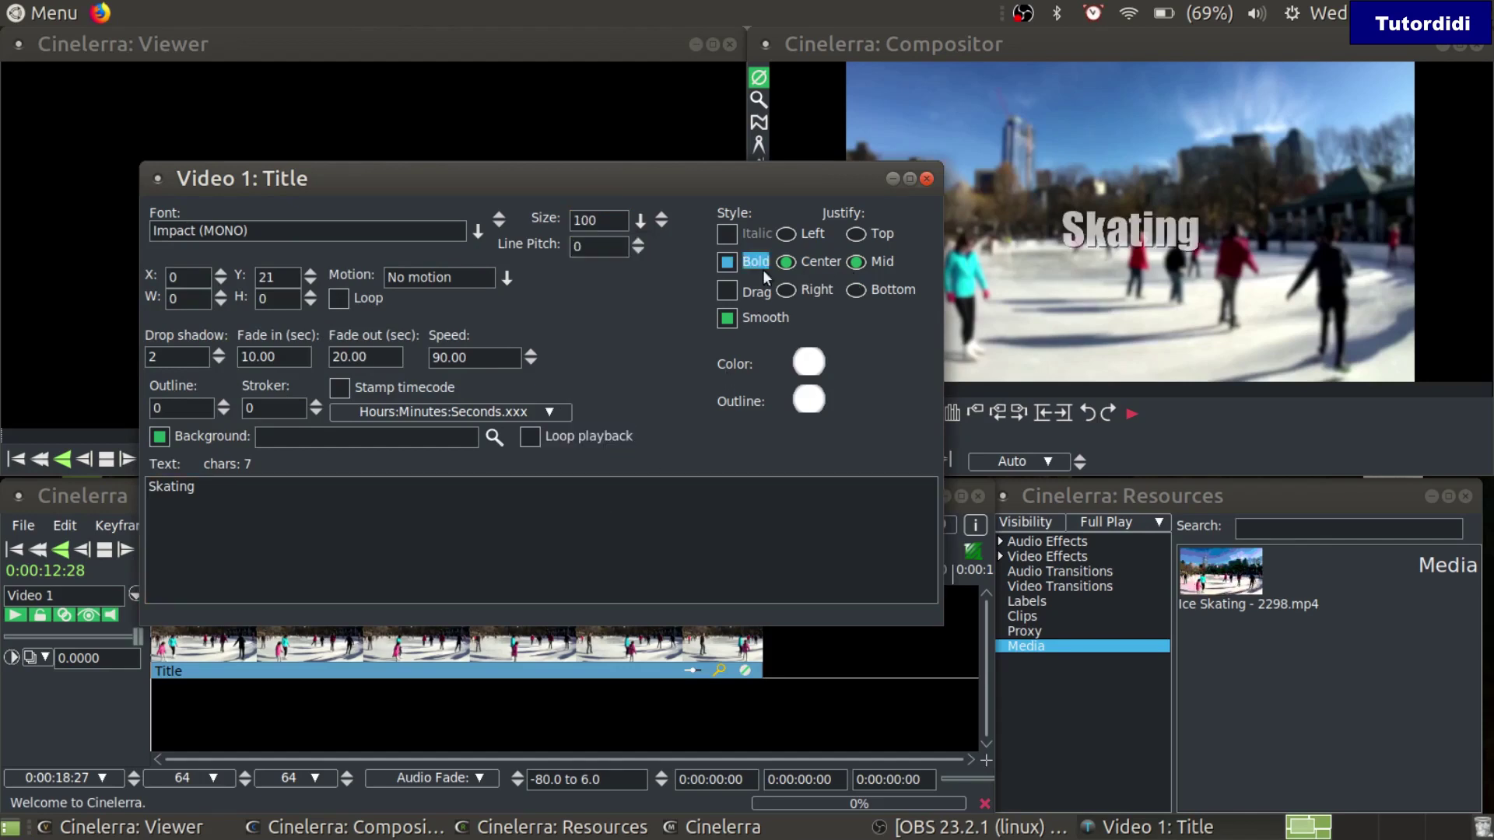
Try top and bottom vertical justification for the title, and set it back to Mid
left_click(856, 234)
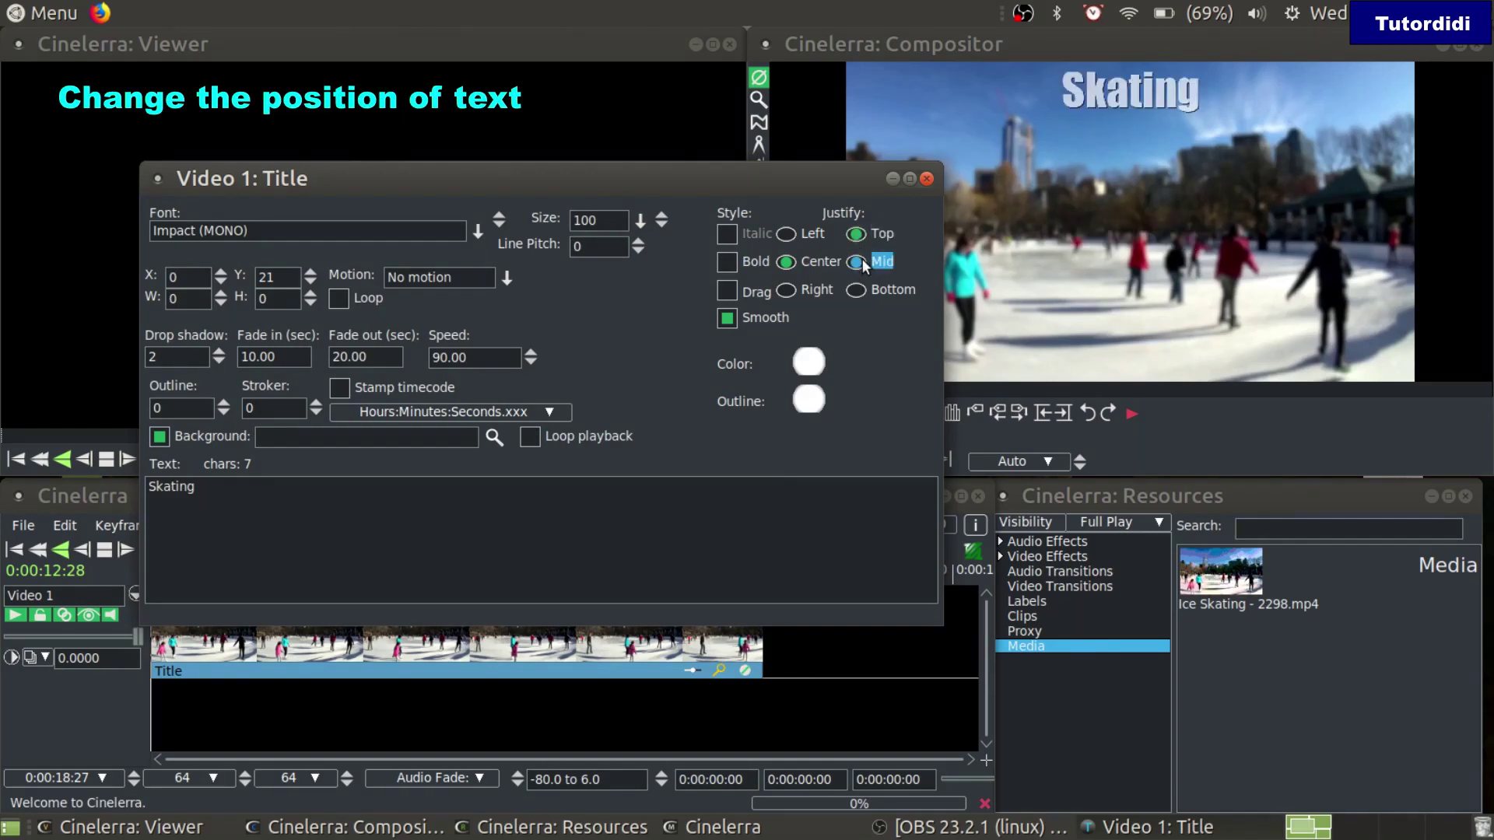
left_click(861, 260)
left_click(862, 285)
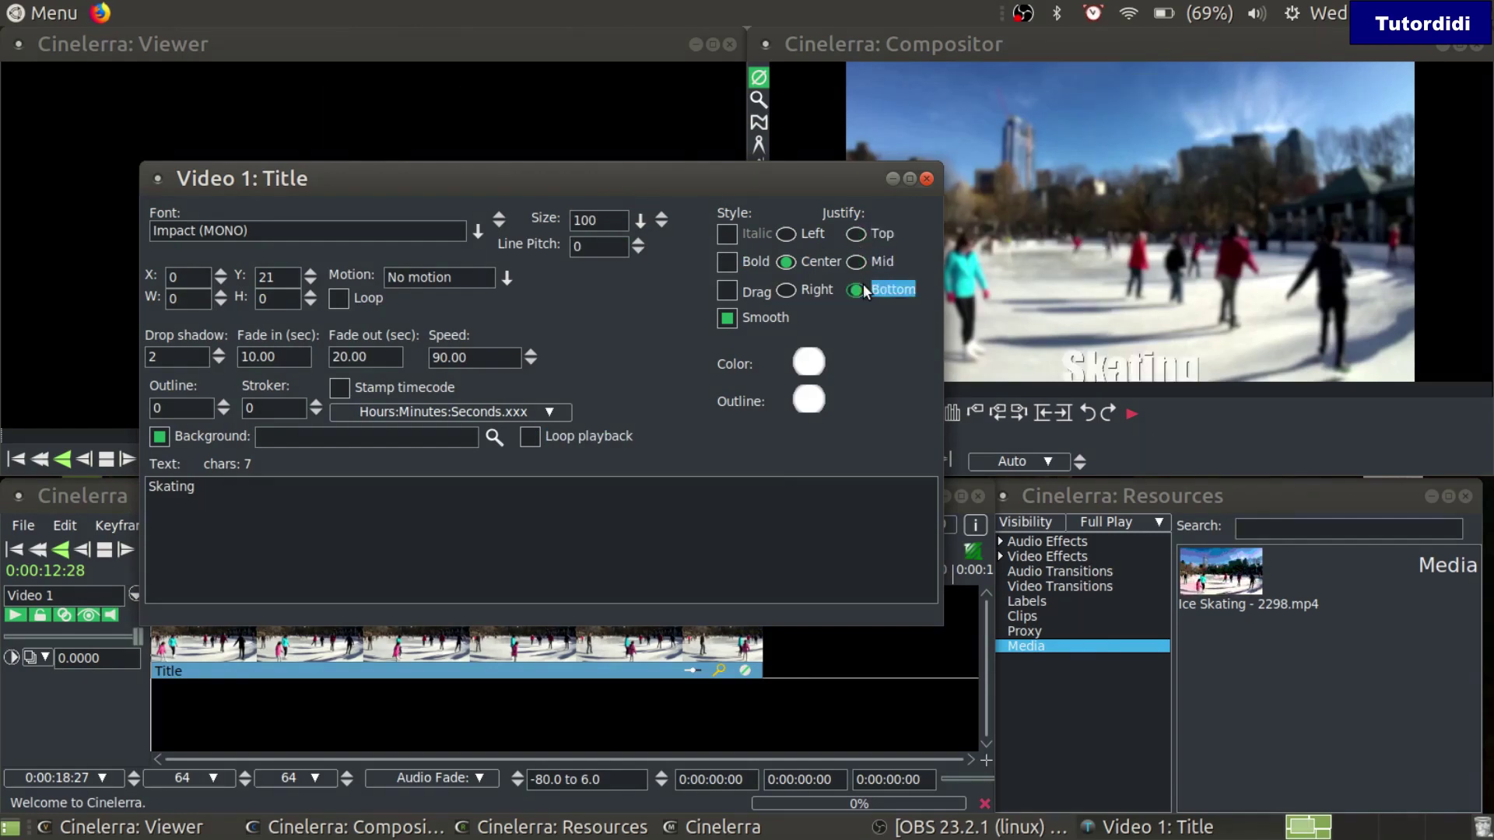
left_click(857, 261)
Offset the title's position to X -26 and Y 36
left_click(220, 282)
scroll(218, 289, "down", 14)
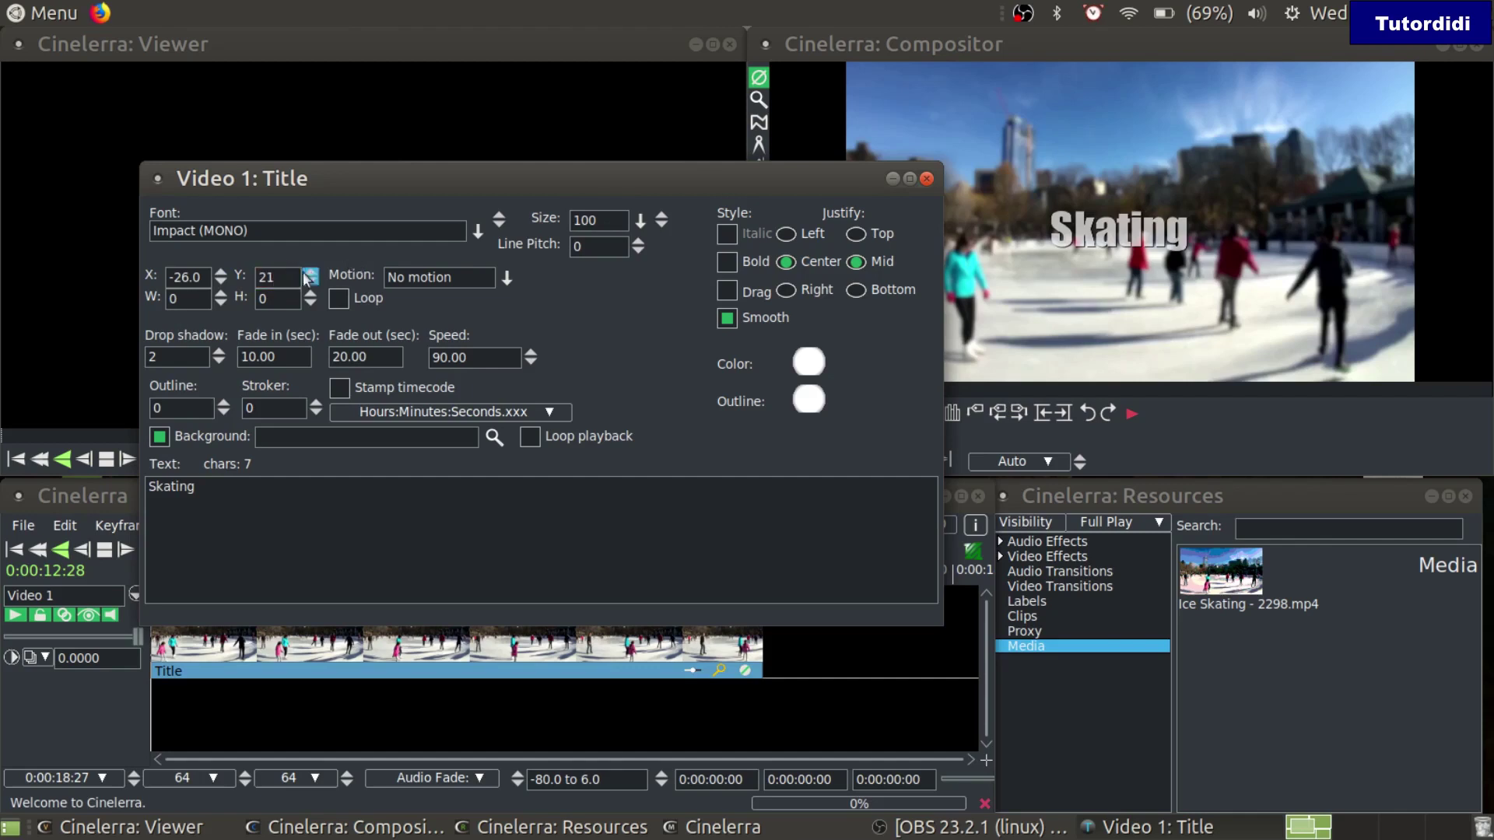
scroll(313, 280, "up", 10)
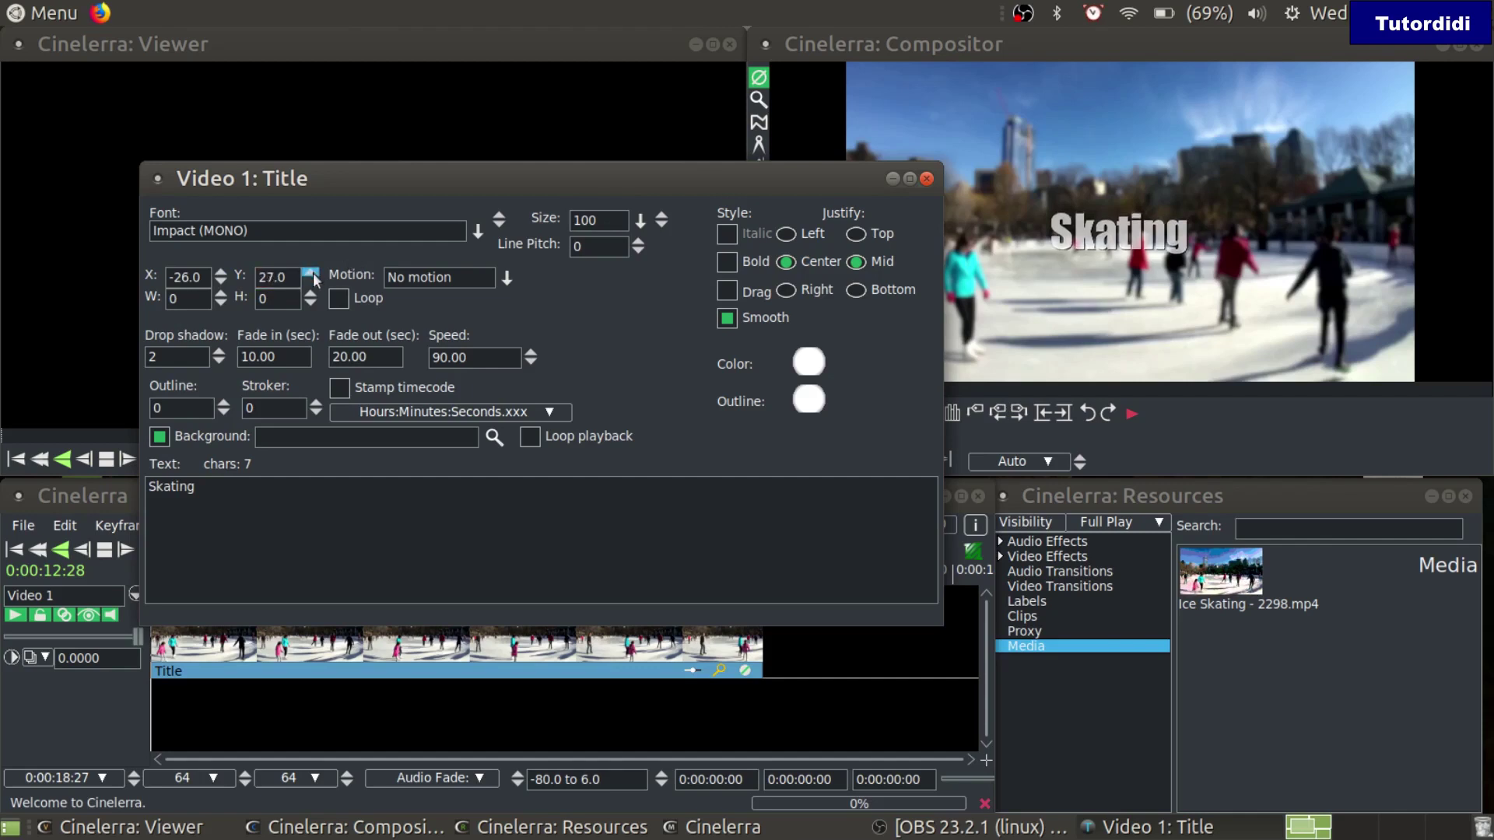
scroll(313, 274, "up", 5)
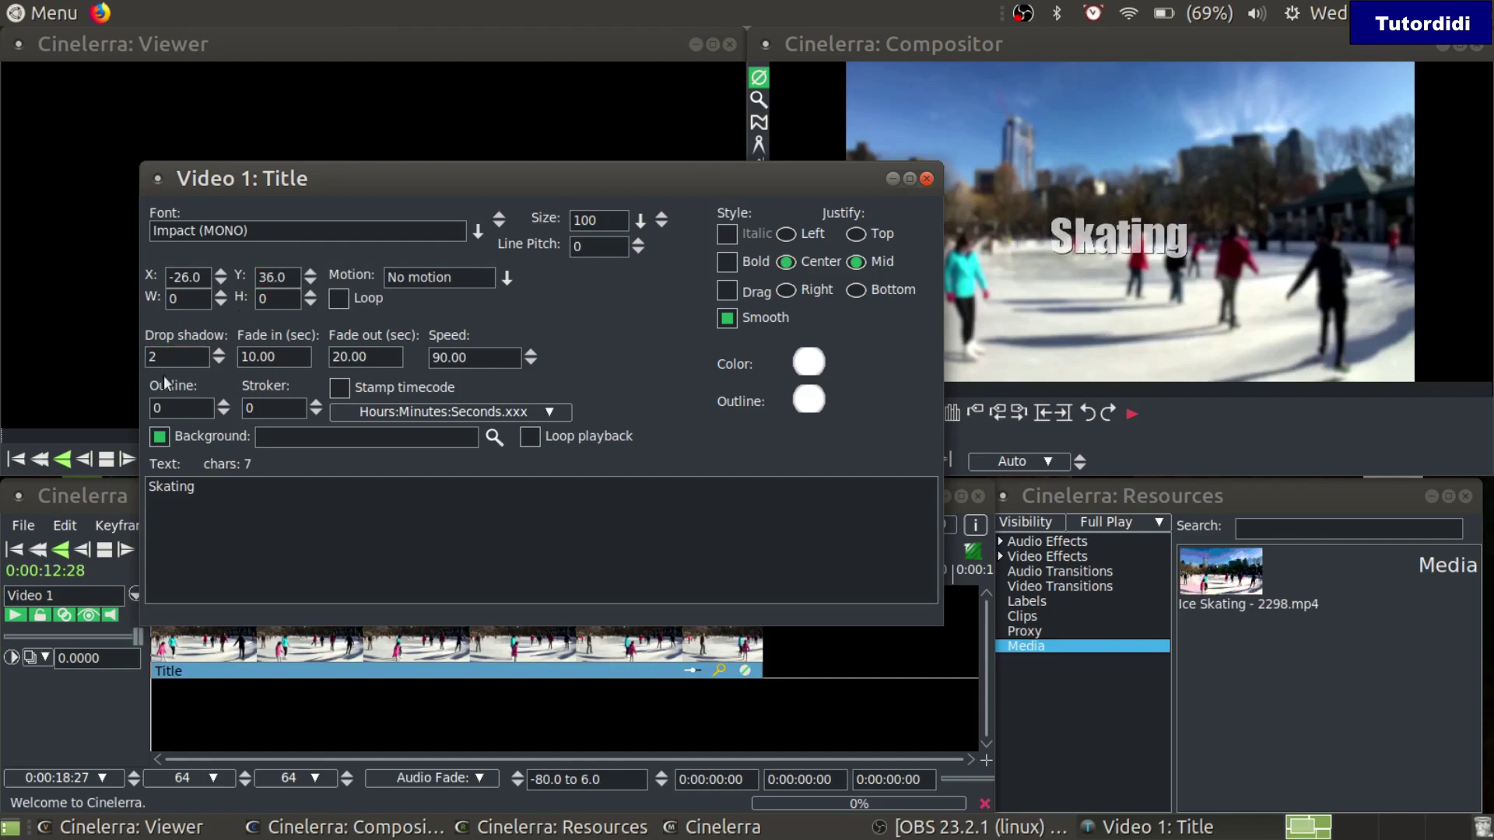
Set the title's text color to blue
left_click(811, 361)
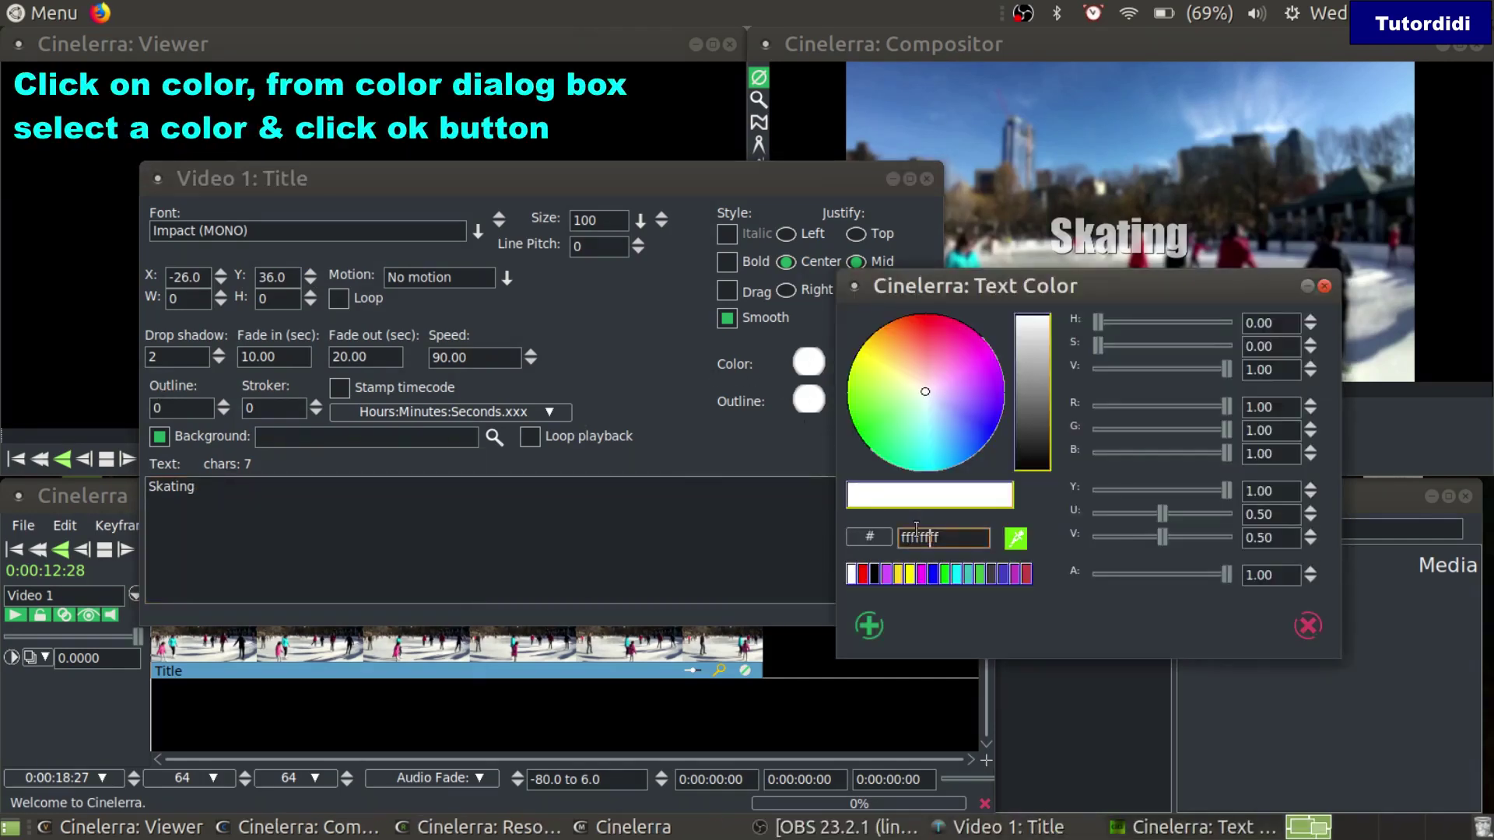
left_click(935, 575)
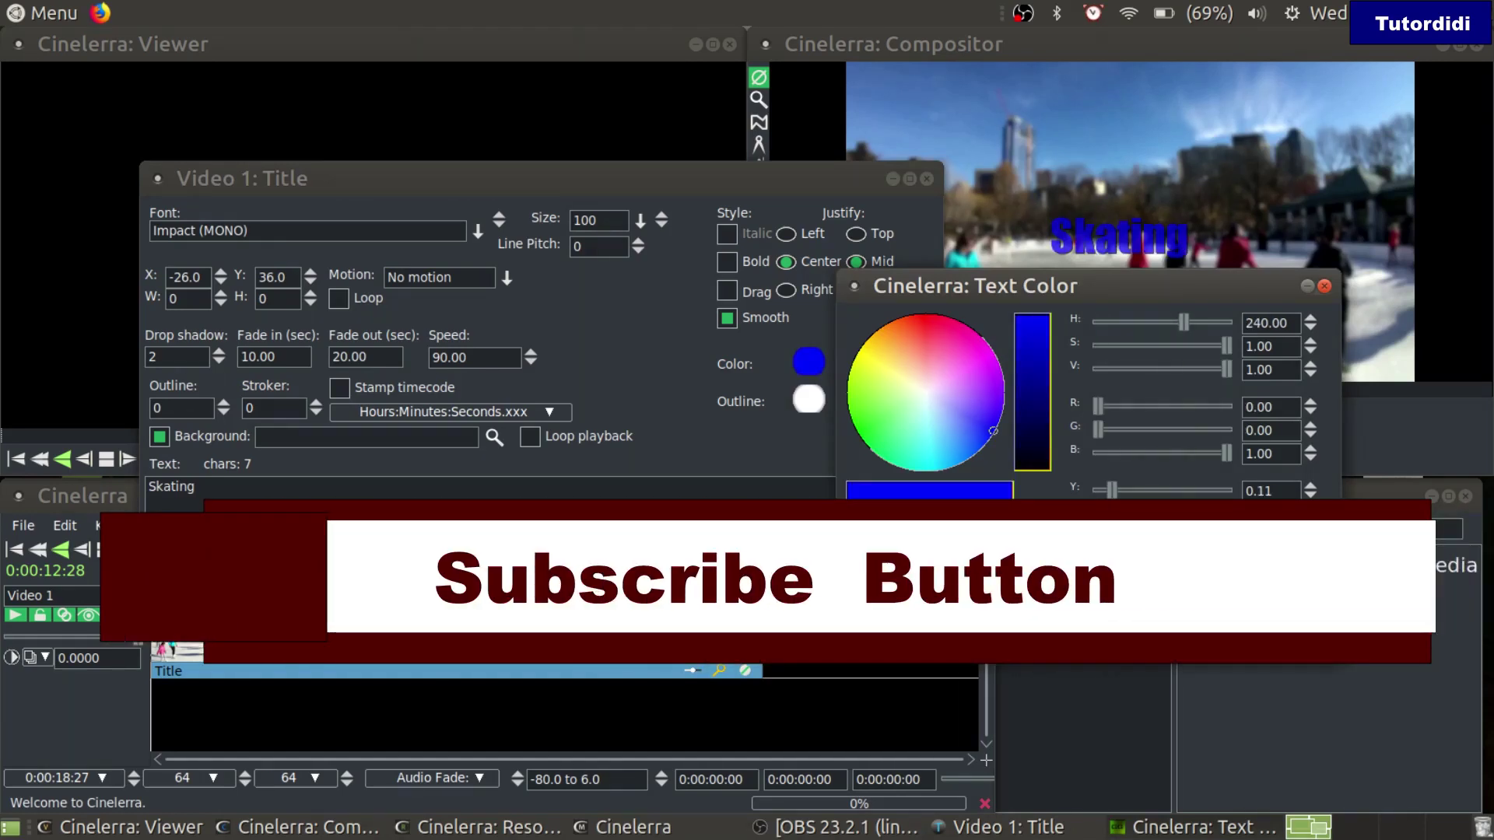
key("Return")
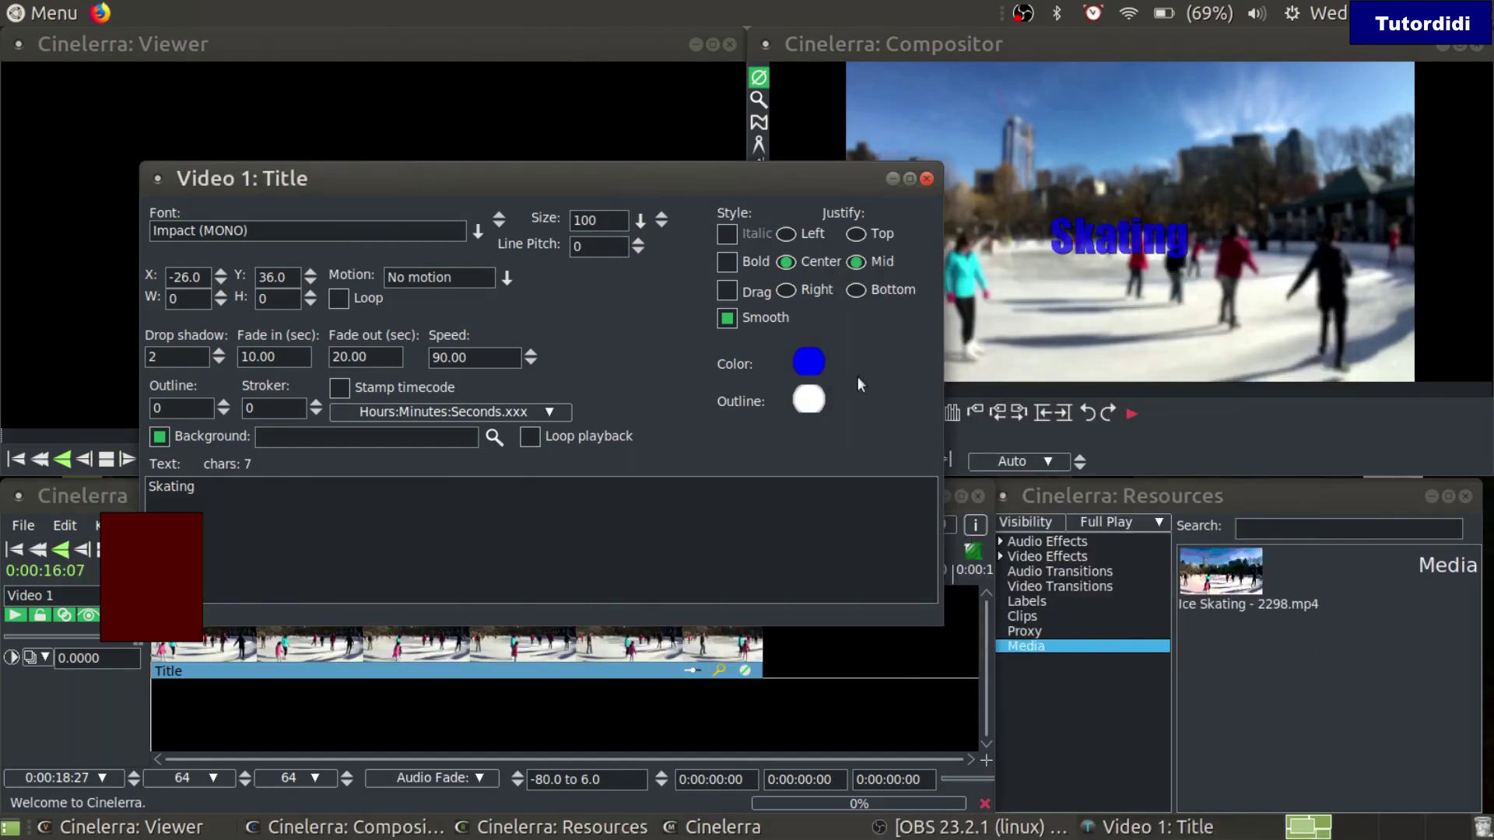
Set the title's text color back to white from the color history
left_click(809, 361)
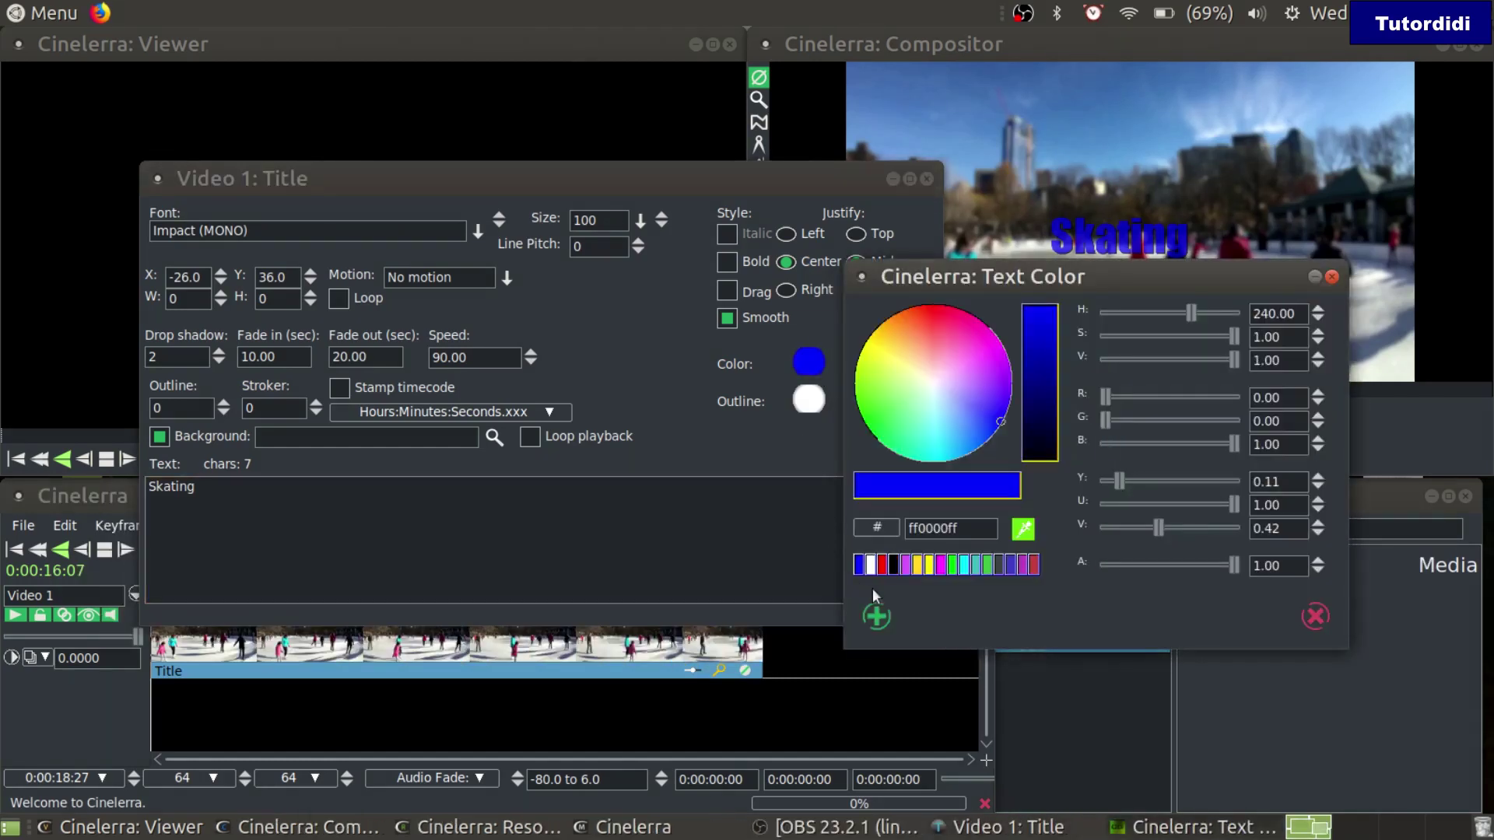
left_click(870, 566)
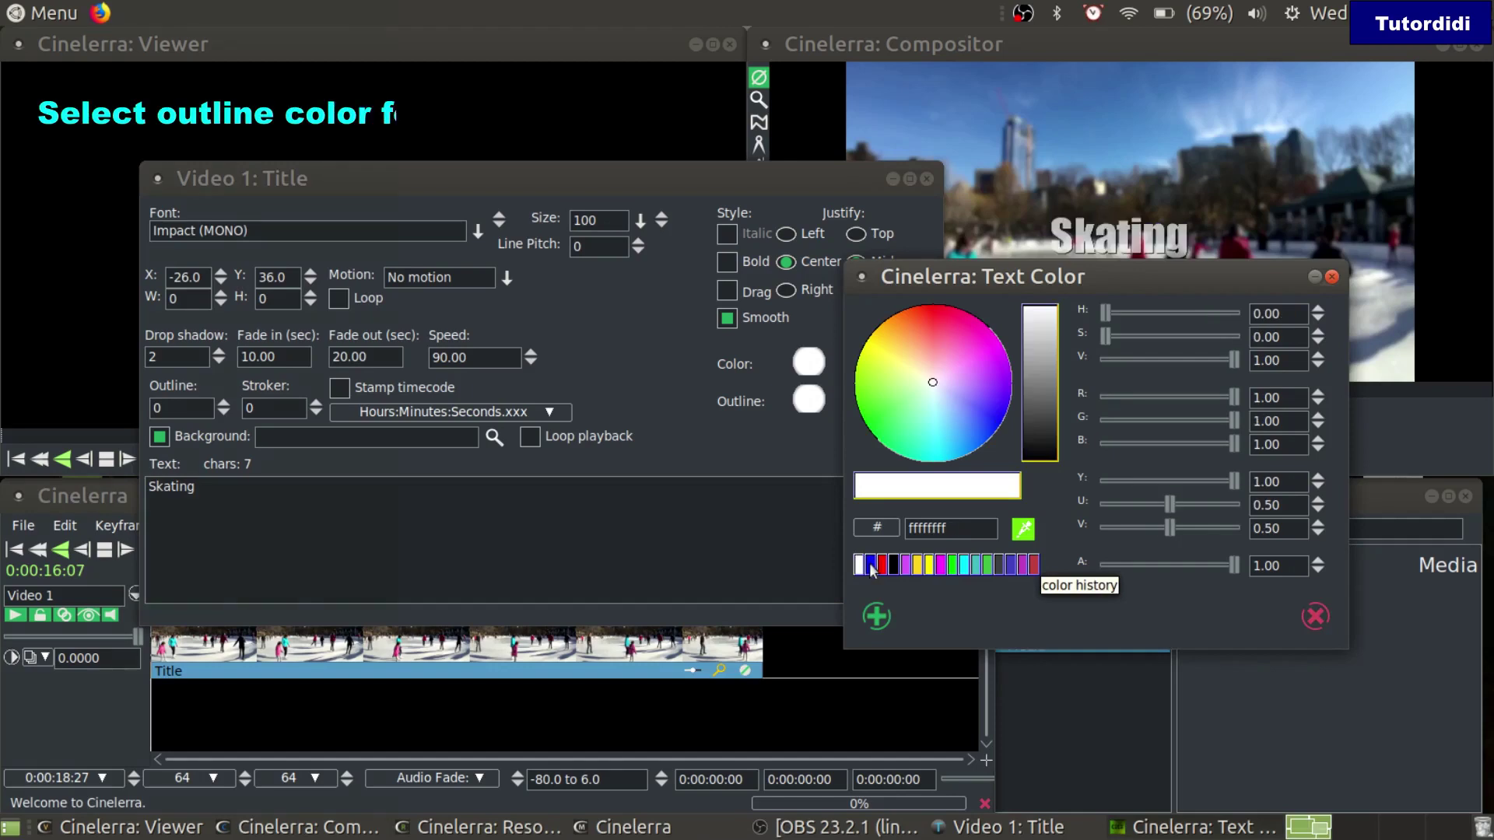
left_click(877, 617)
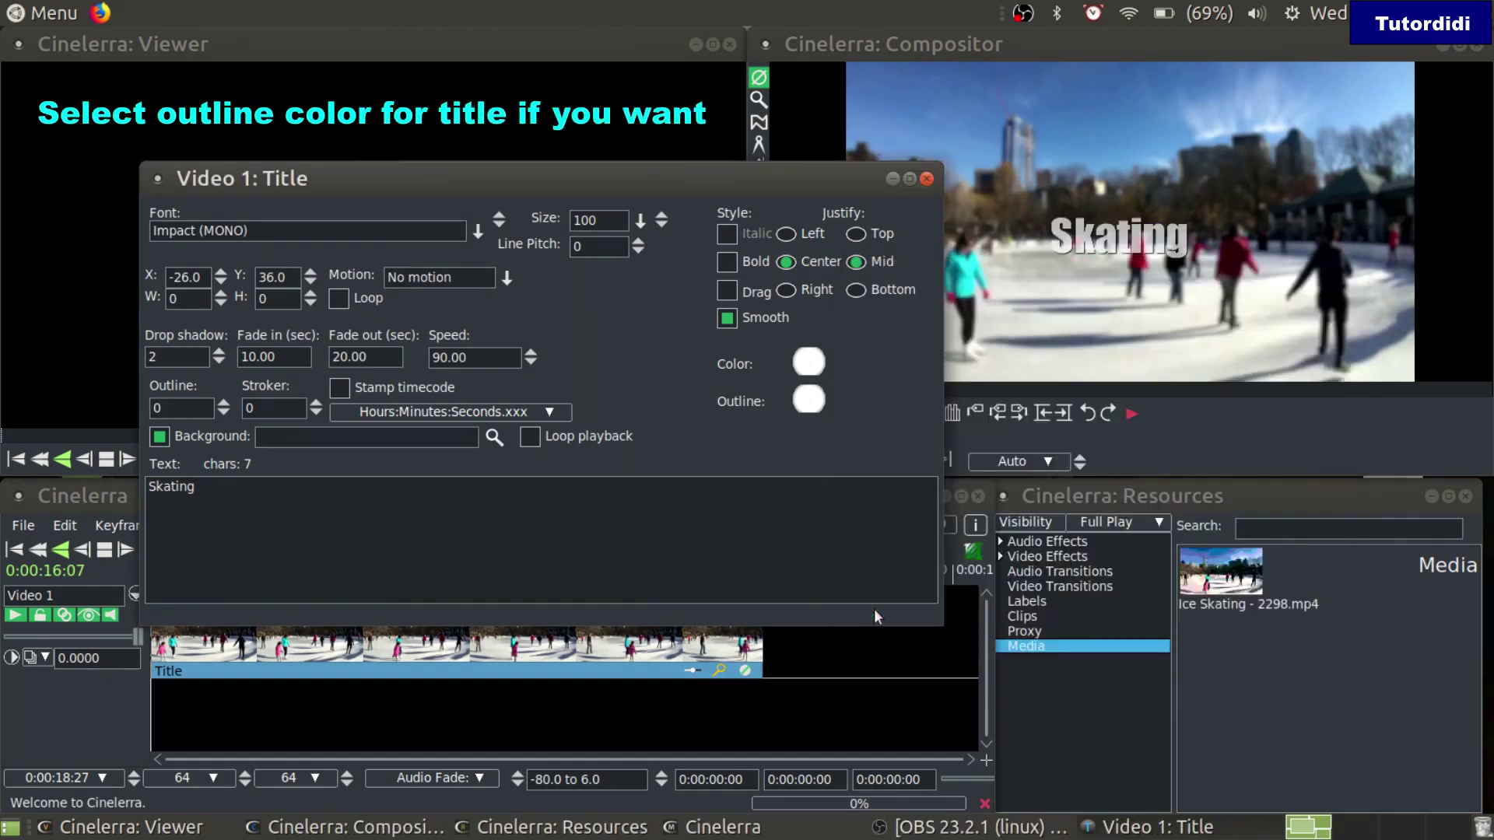
Set the title's outline color to blue from the color history
left_click(809, 400)
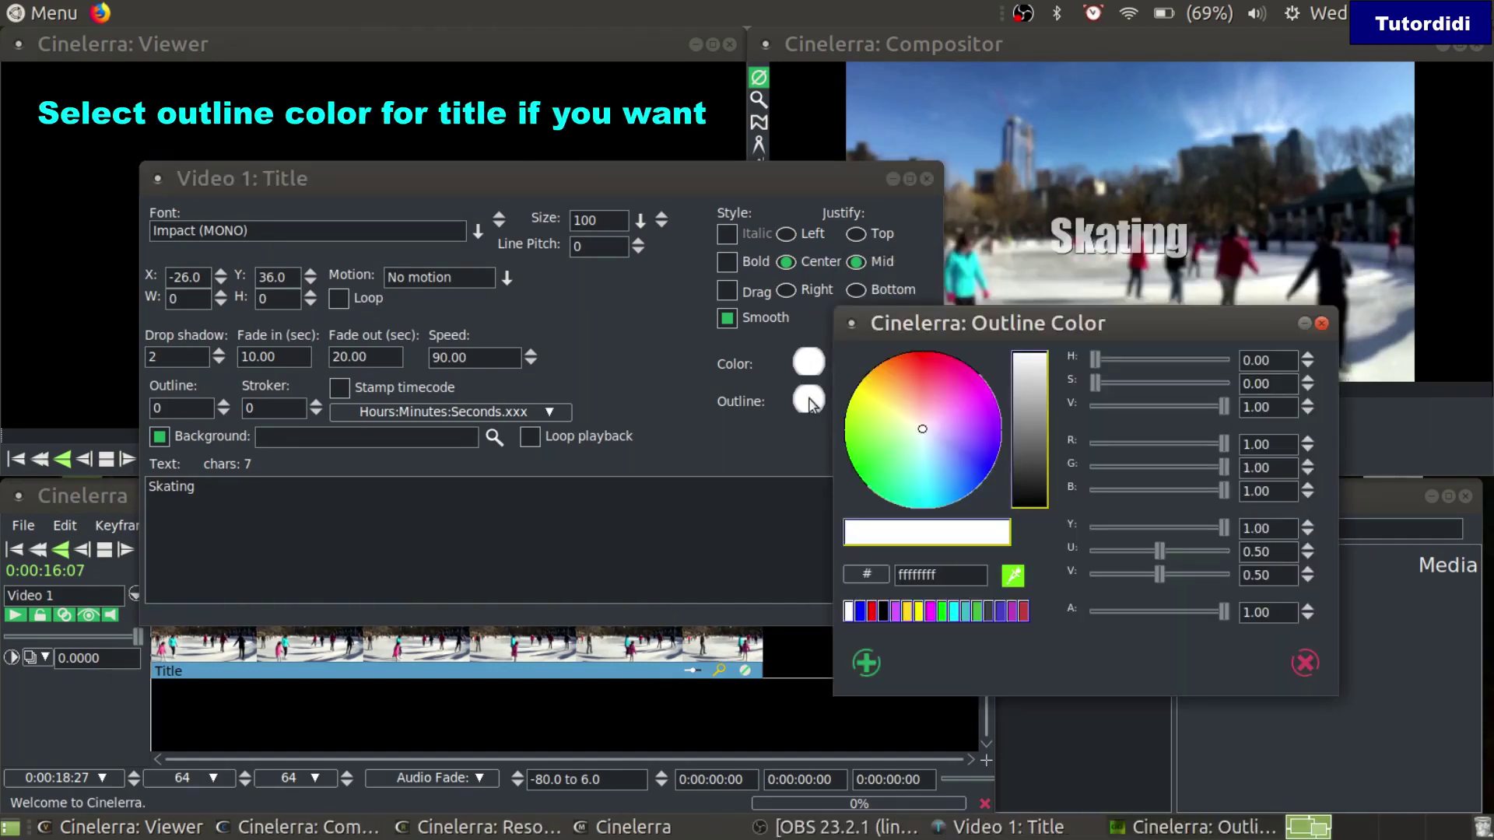
left_click(861, 615)
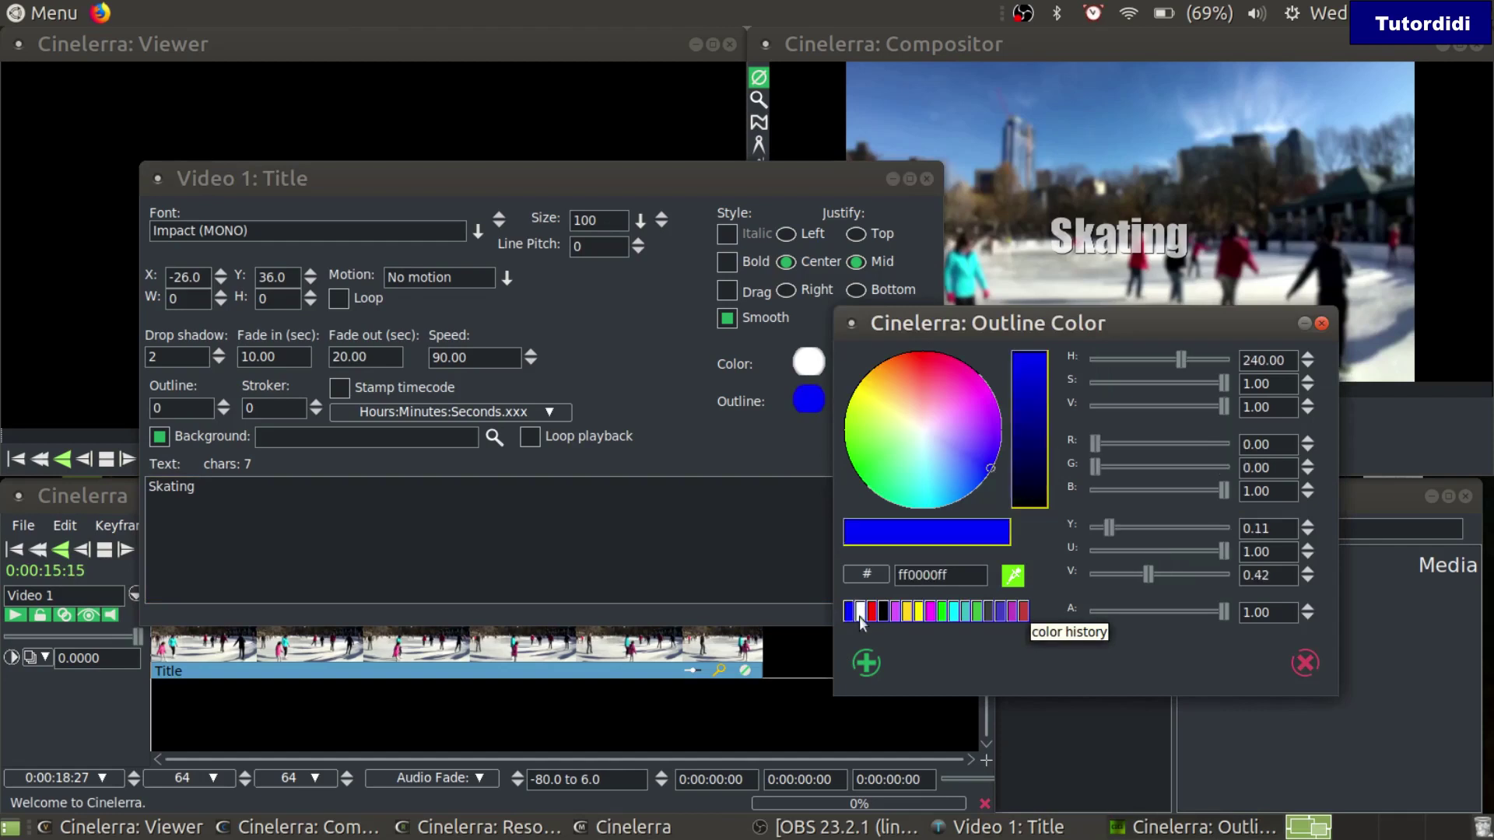
left_click(866, 663)
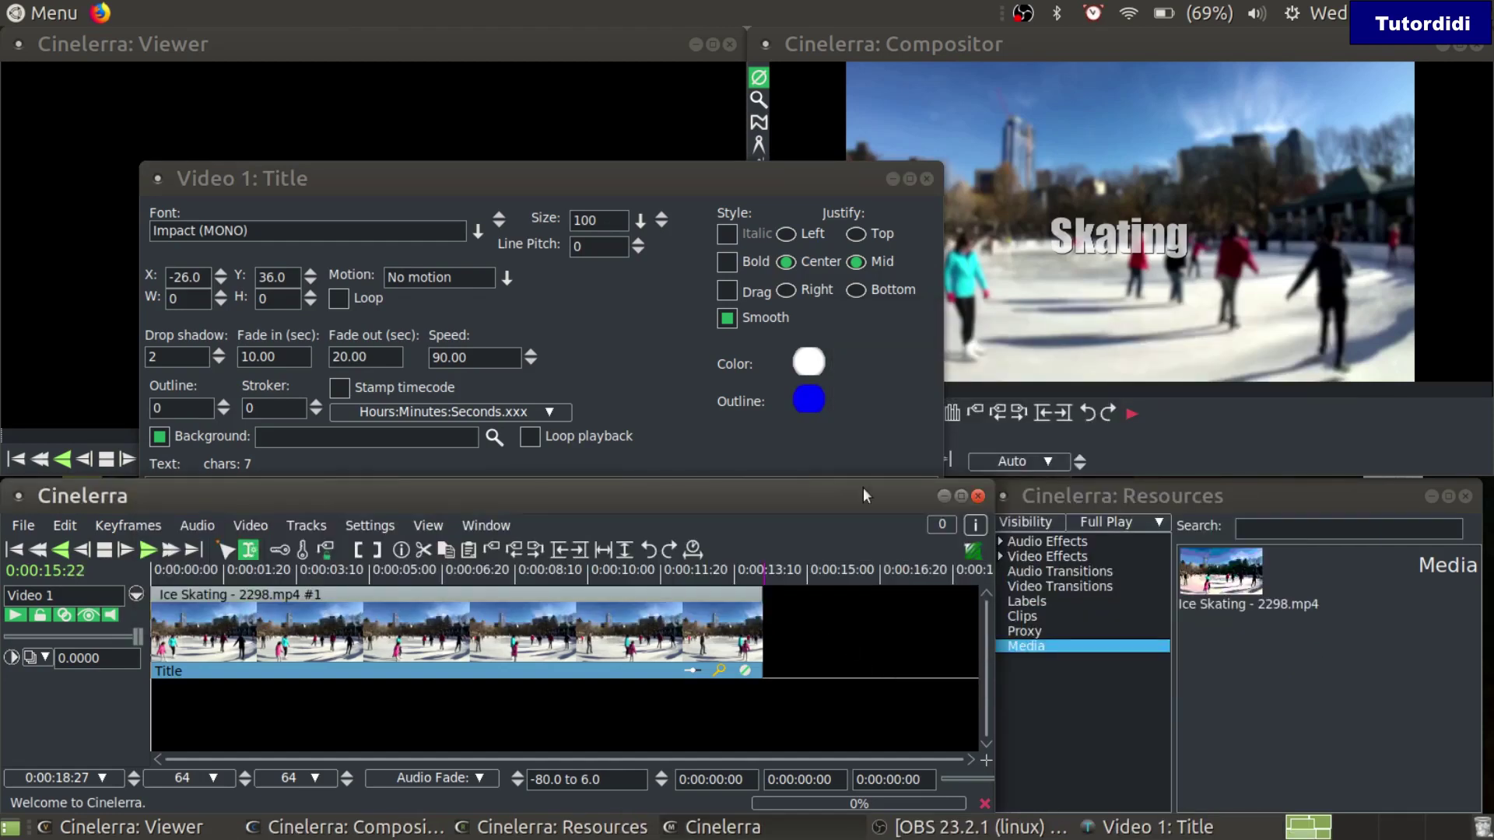
Set the title's outline thickness to 15
left_click(200, 415)
scroll(228, 405, "up", 6)
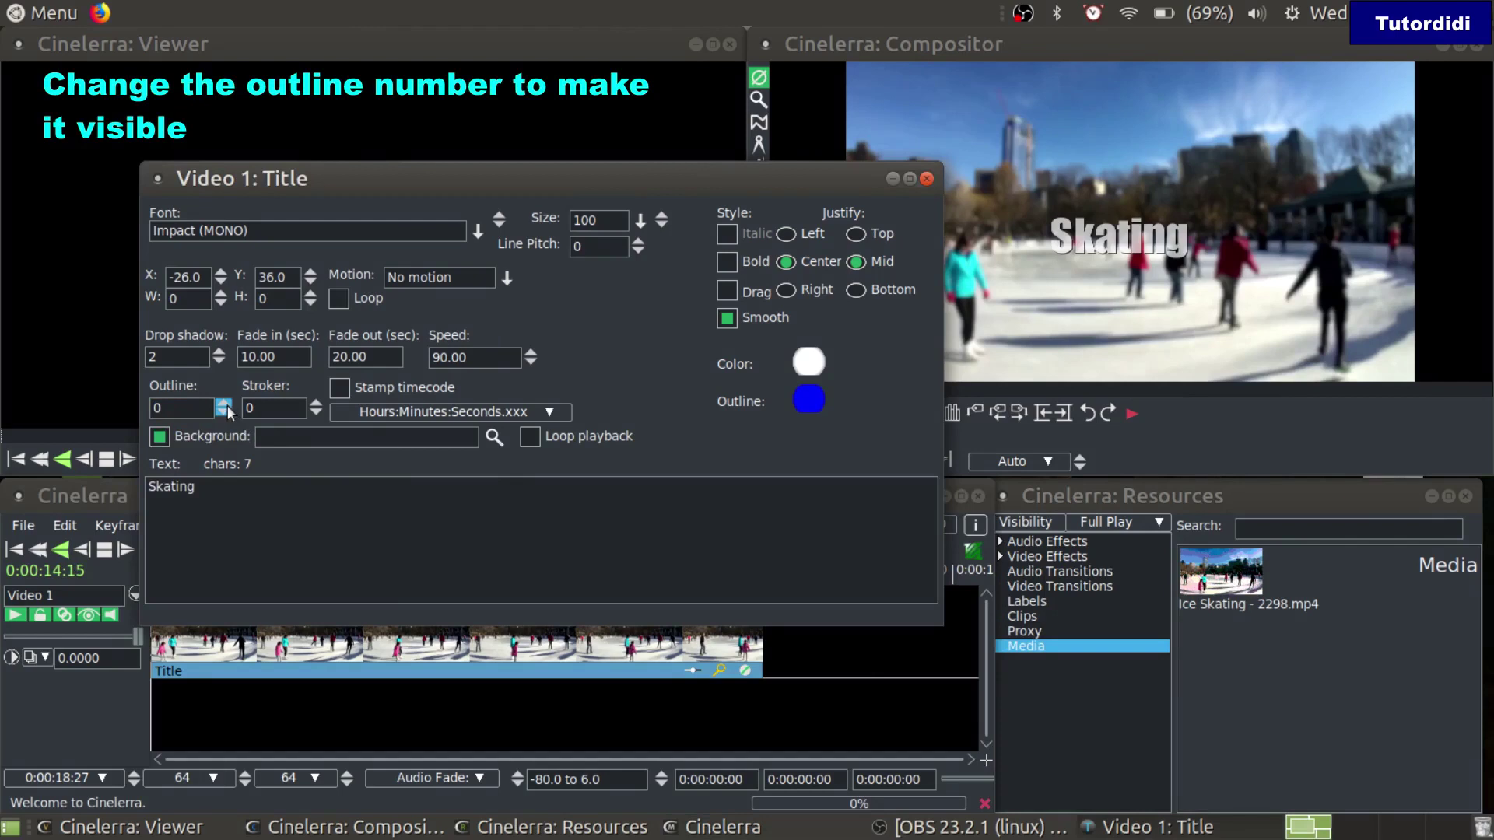
scroll(228, 407, "up", 7)
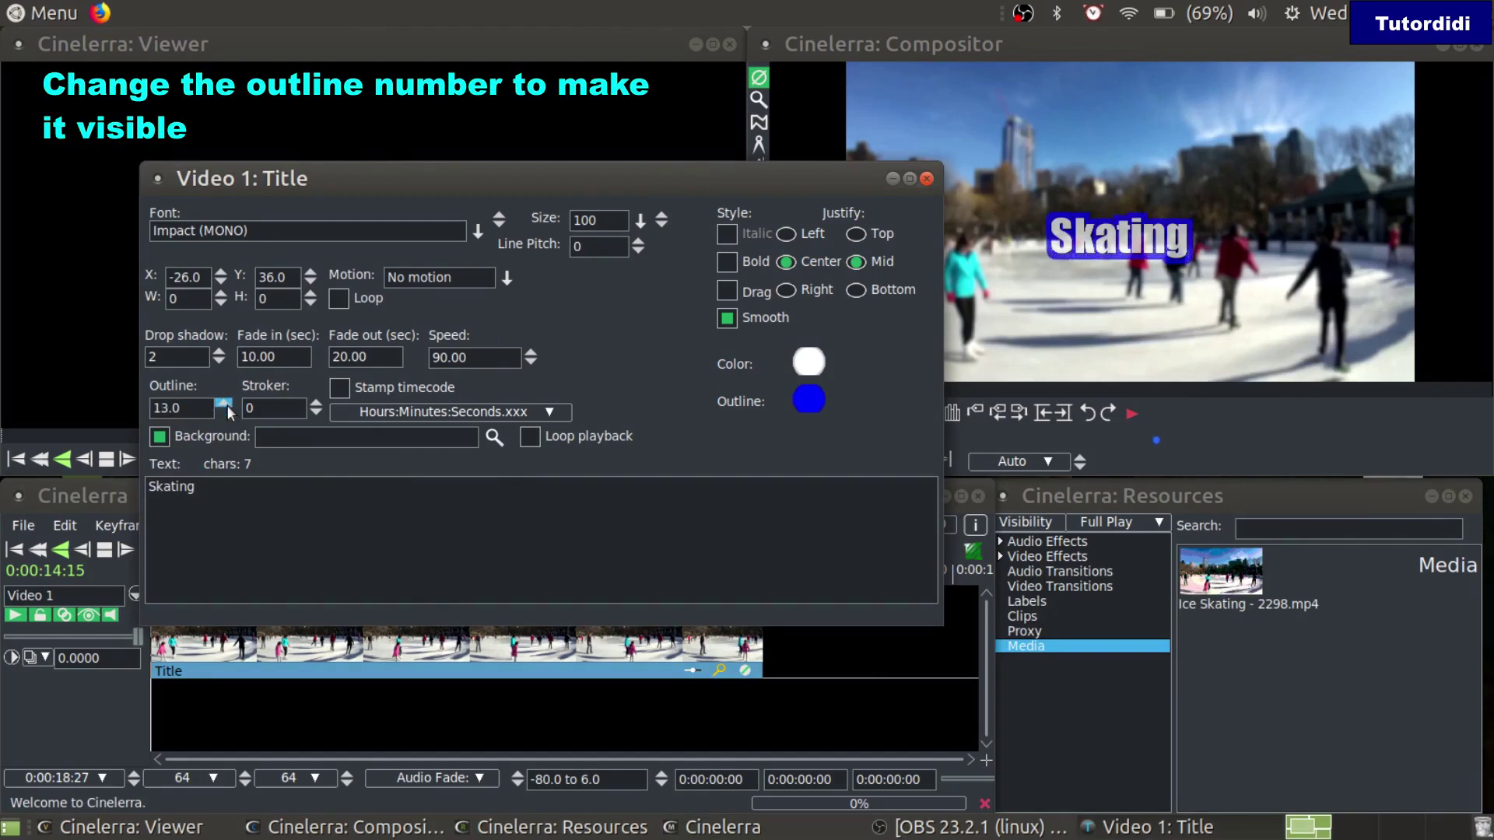
scroll(228, 407, "up", 5)
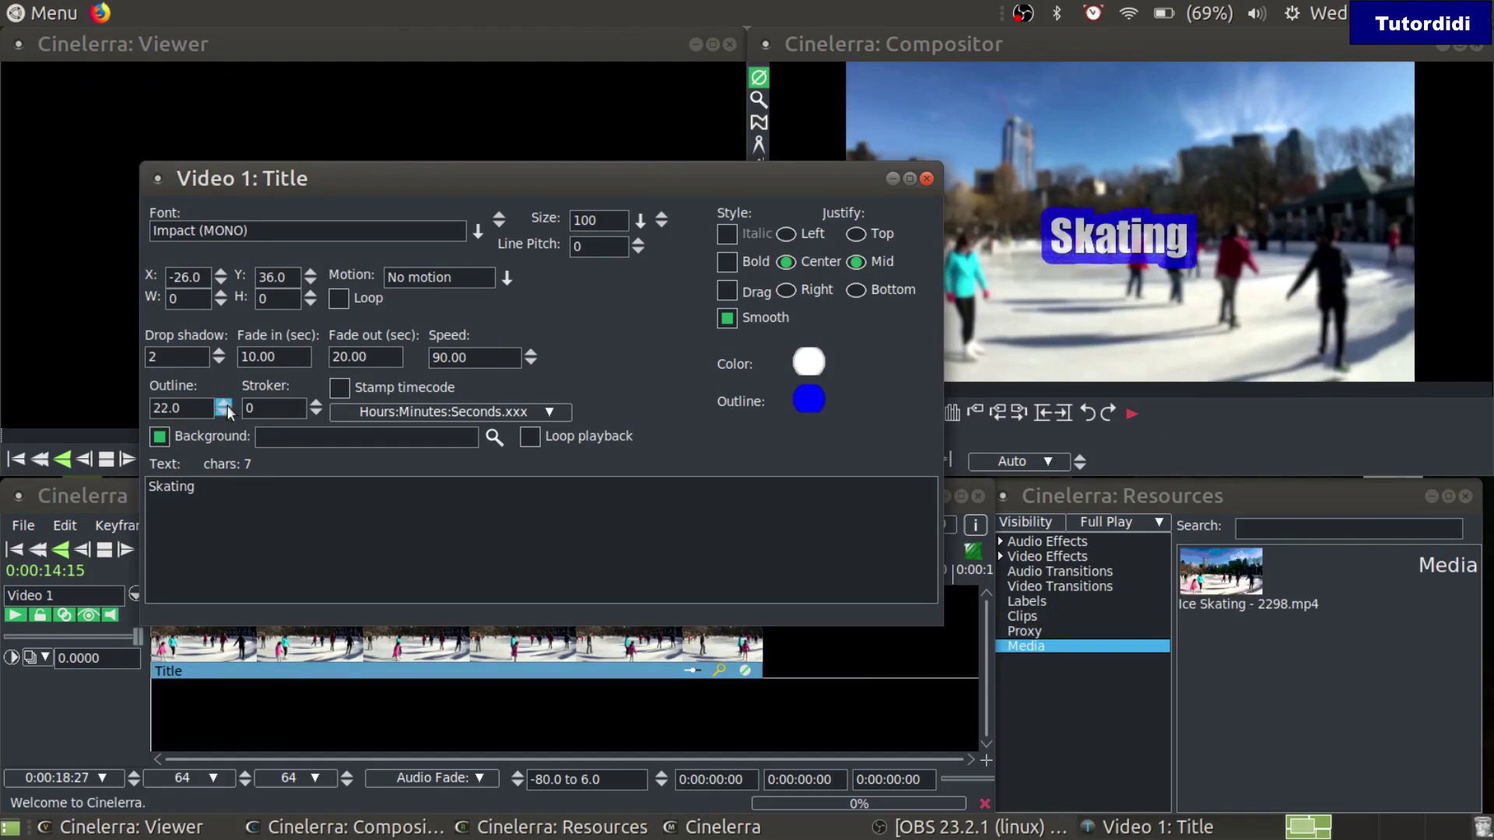
scroll(226, 414, "down", 7)
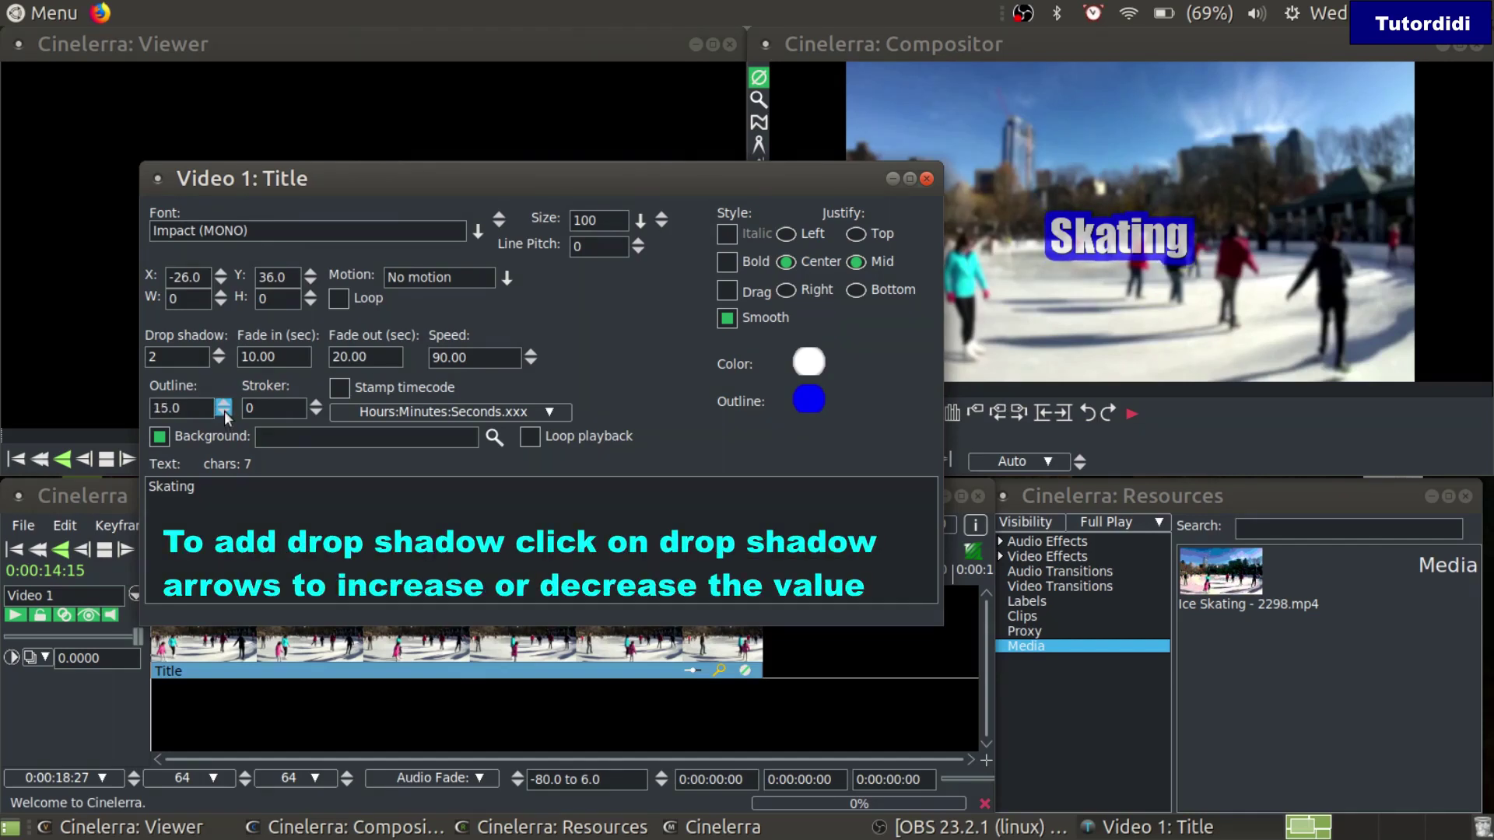
left_click(288, 519)
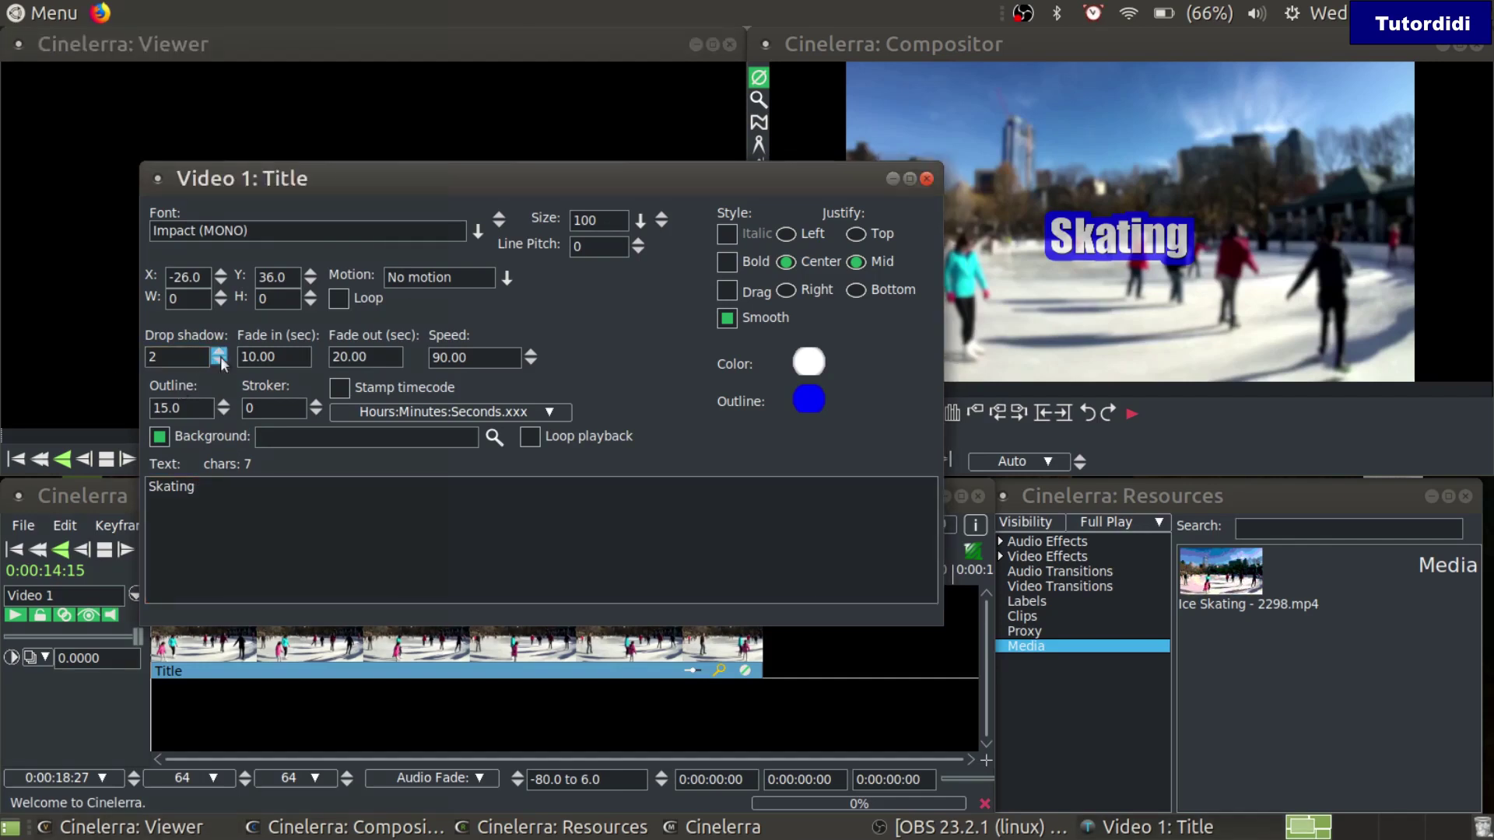
Set the title's drop shadow to -4
scroll(223, 362, "down", 6)
scroll(221, 362, "down", 2)
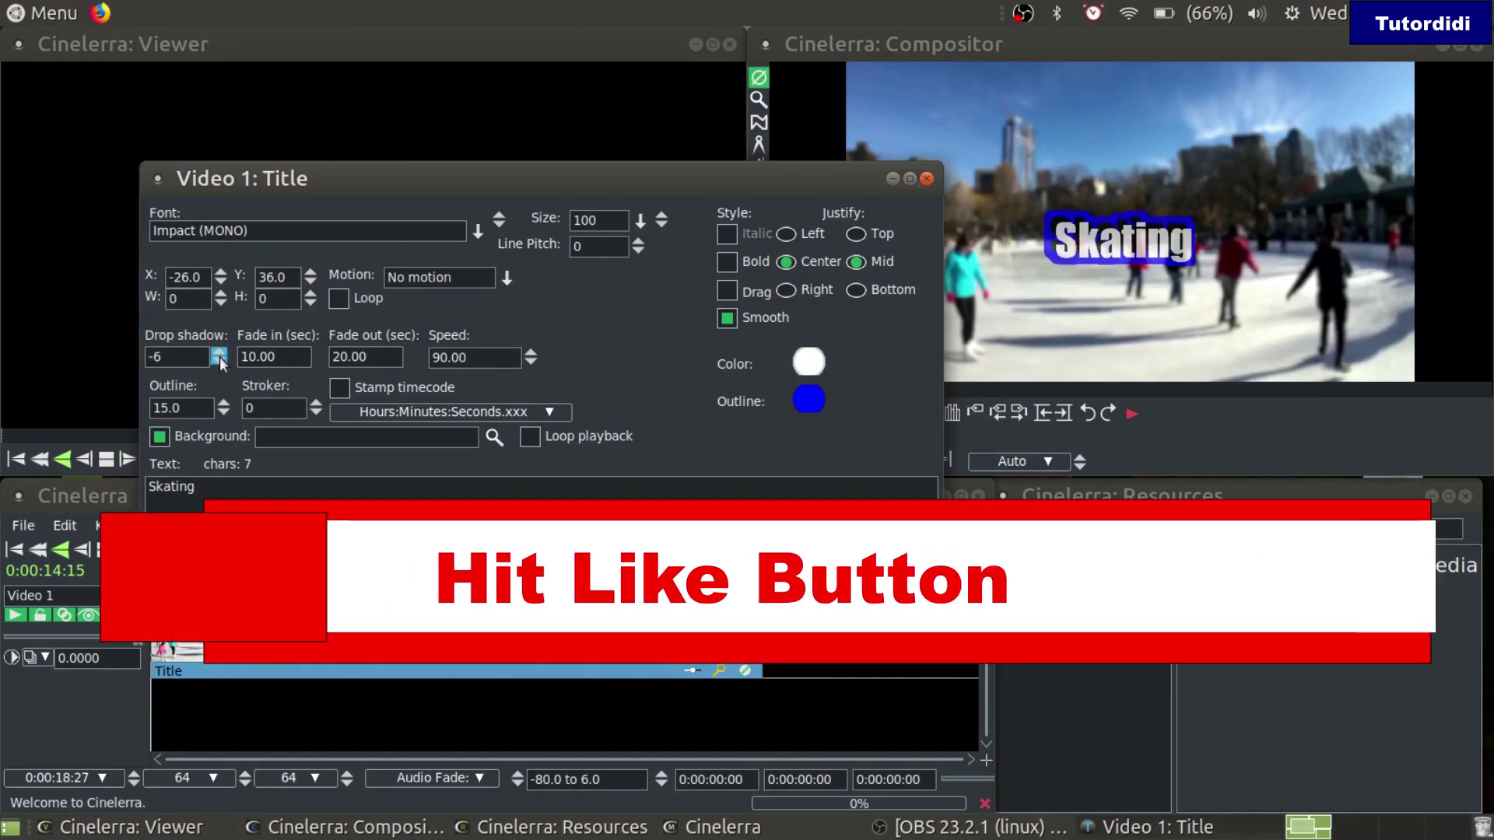
scroll(218, 355, "up", 2)
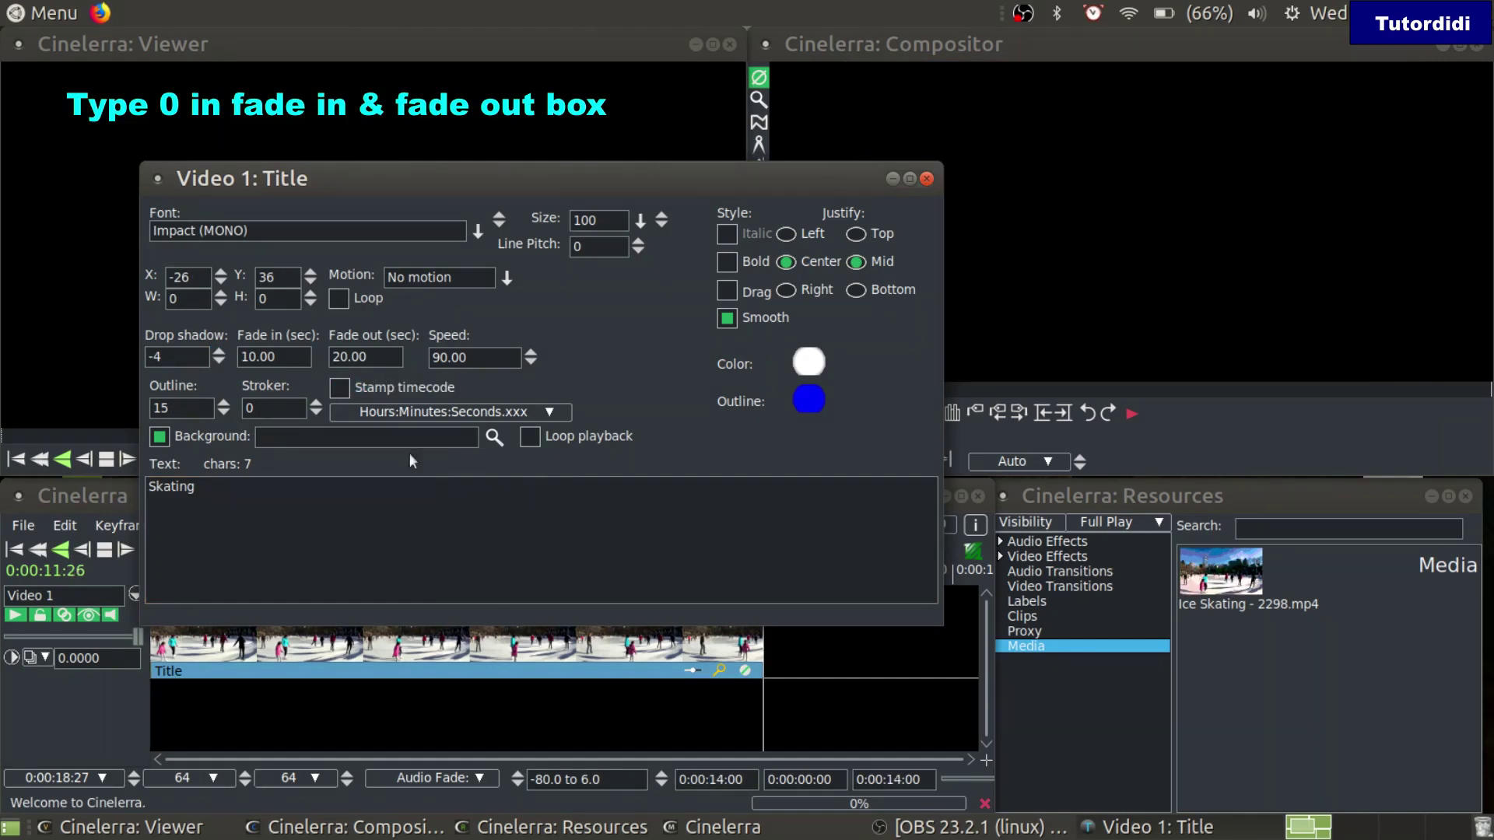
Set the title's fade in and fade out times to 0 seconds and close the Title settings
left_click(265, 359)
double_click(264, 360)
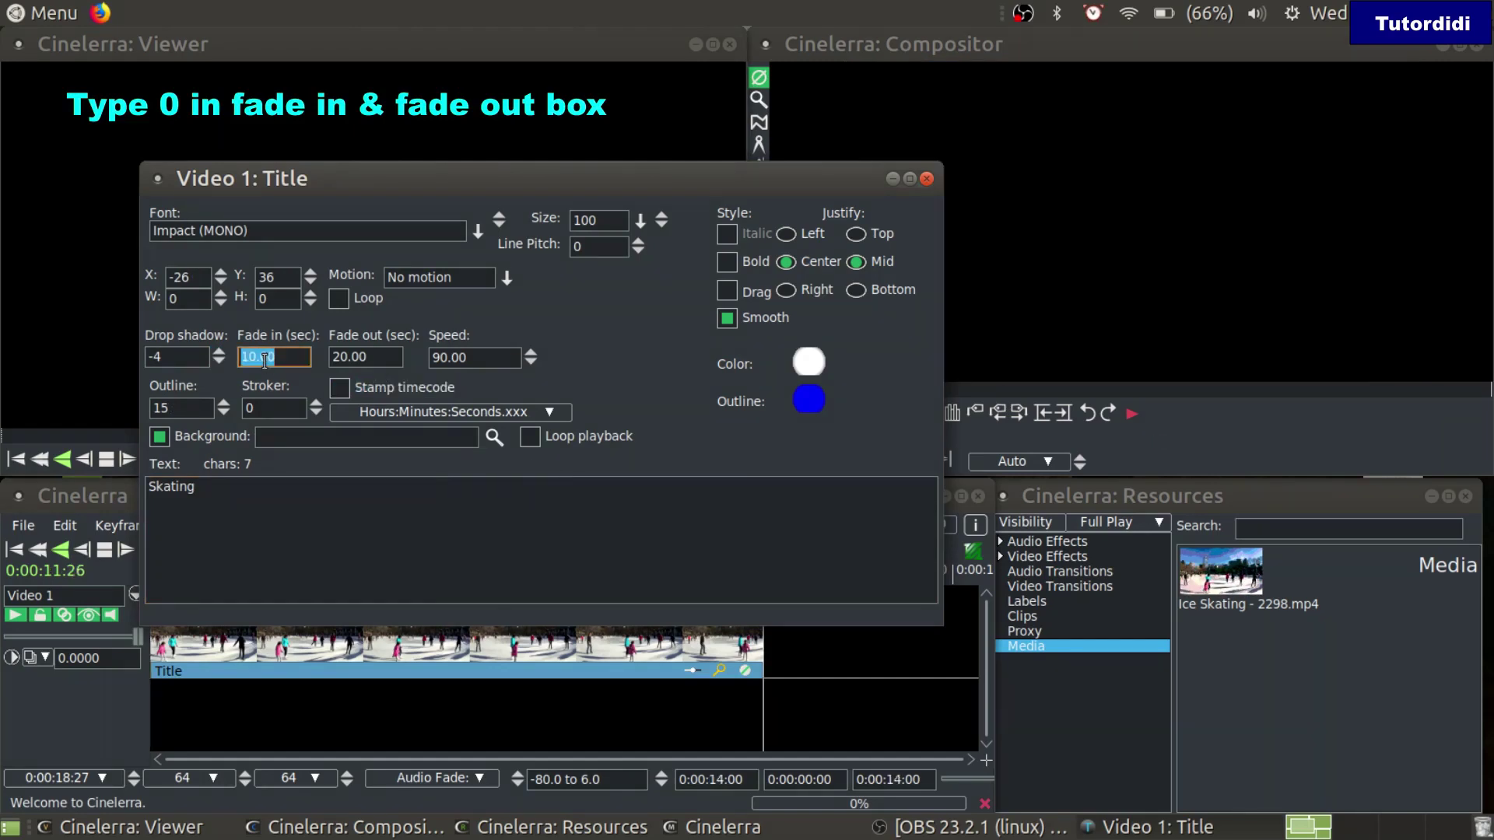
type("0")
left_click(372, 356)
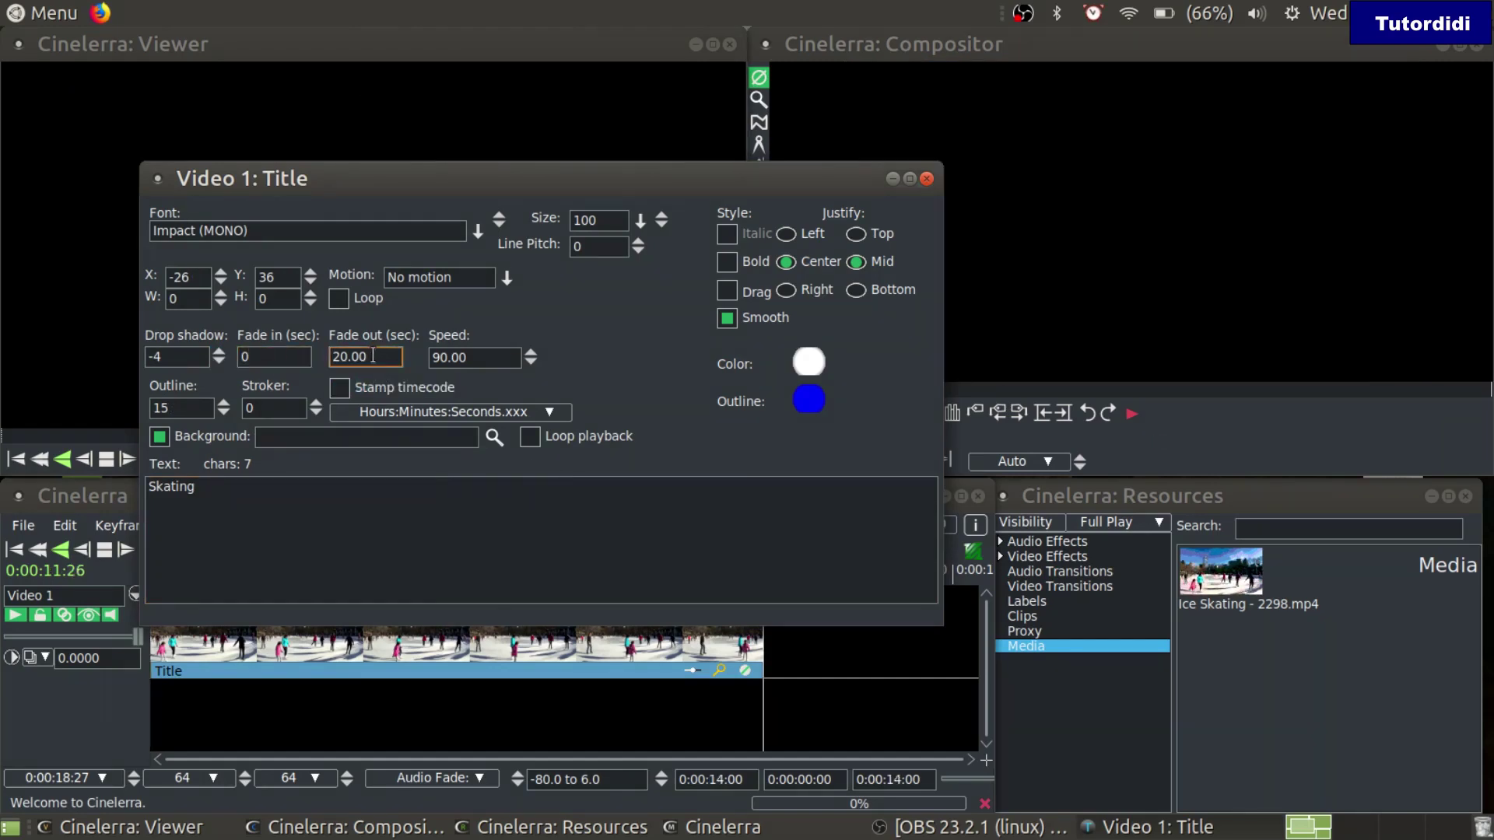
double_click(373, 356)
type("0")
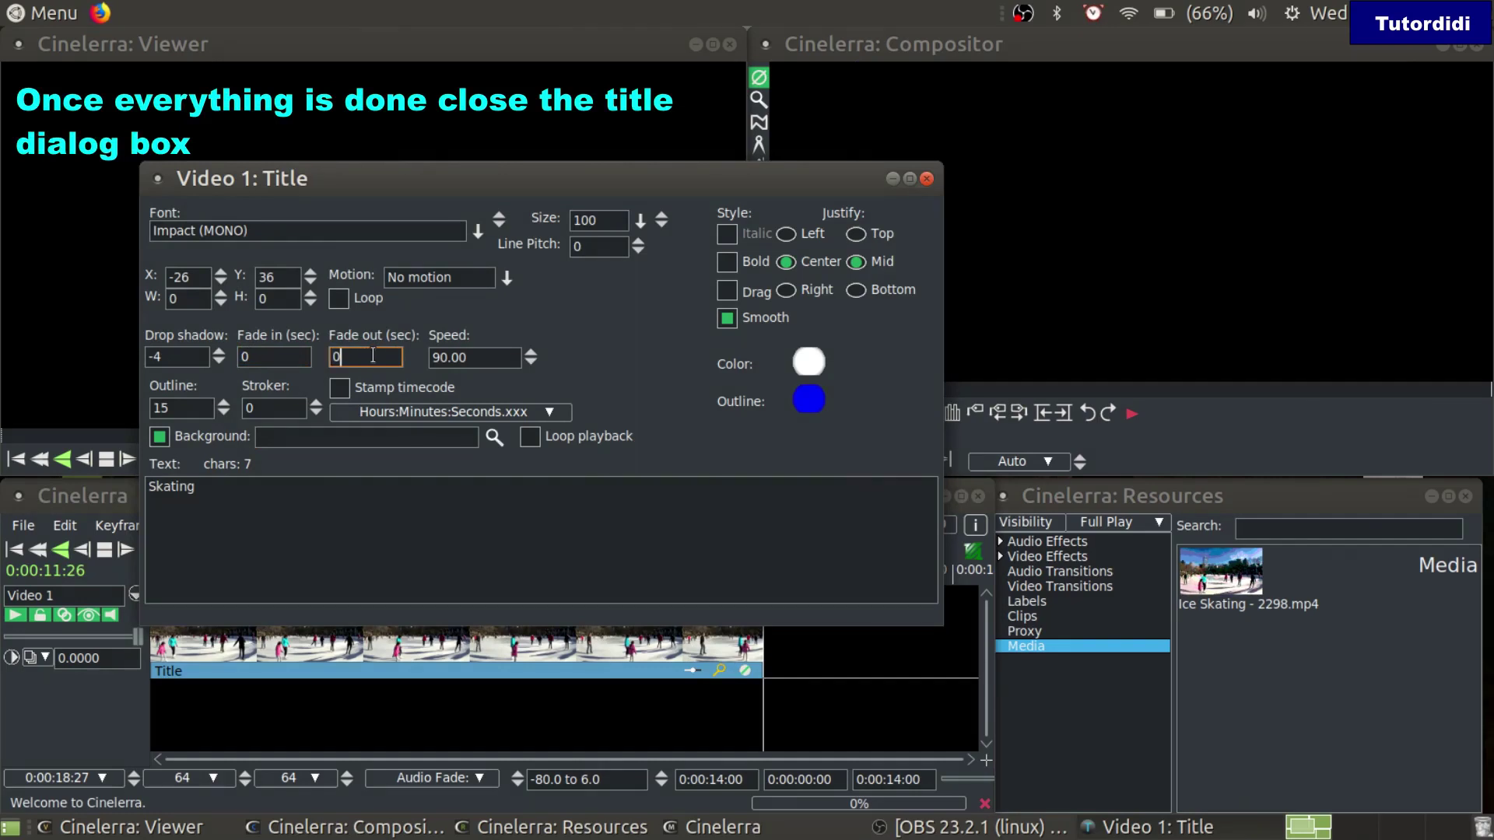
left_click(926, 179)
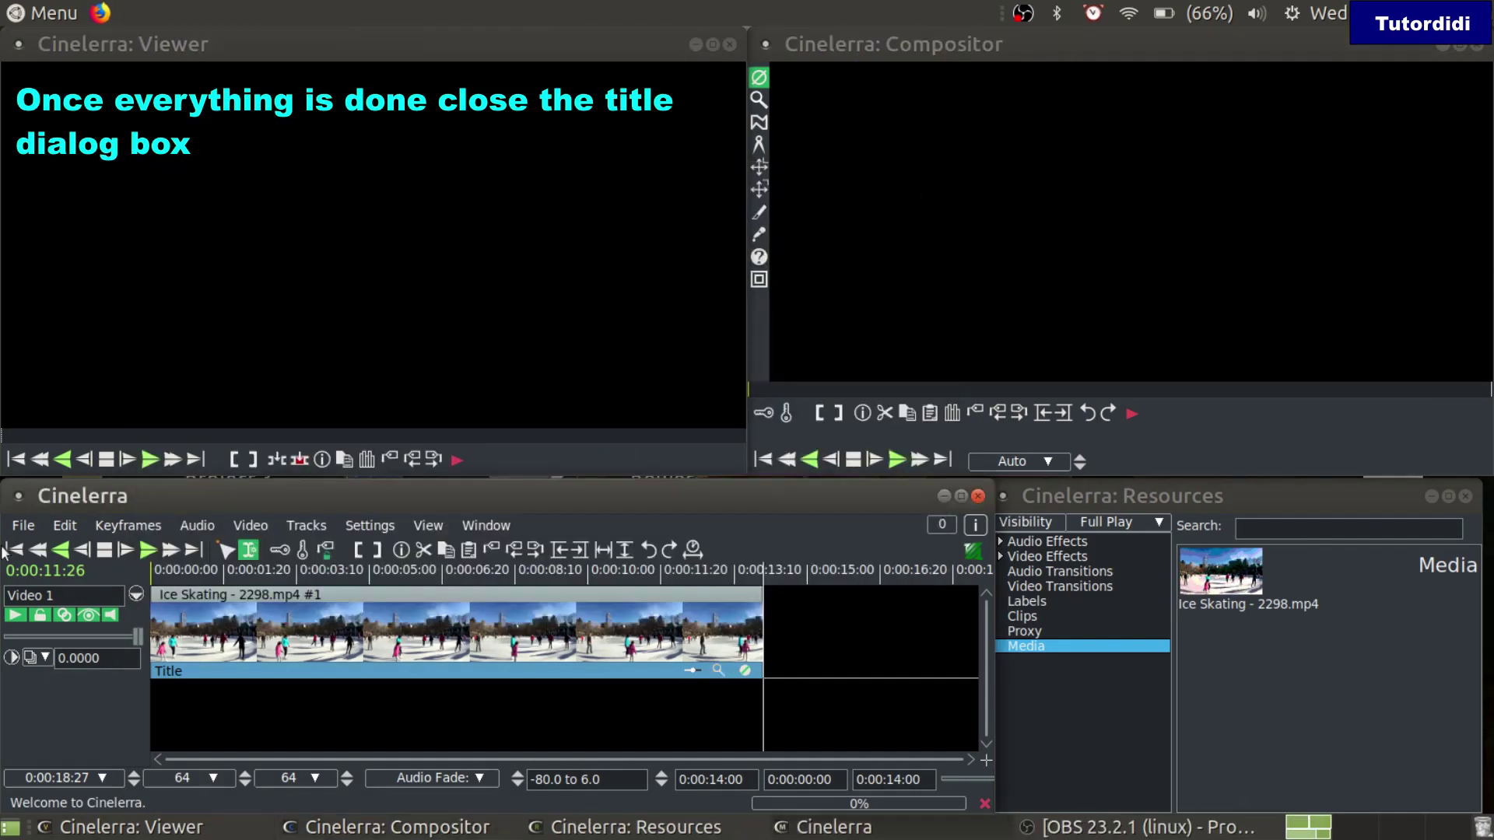
Play the composited video from the beginning to check the static title, and stop near the end
left_click(1287, 305)
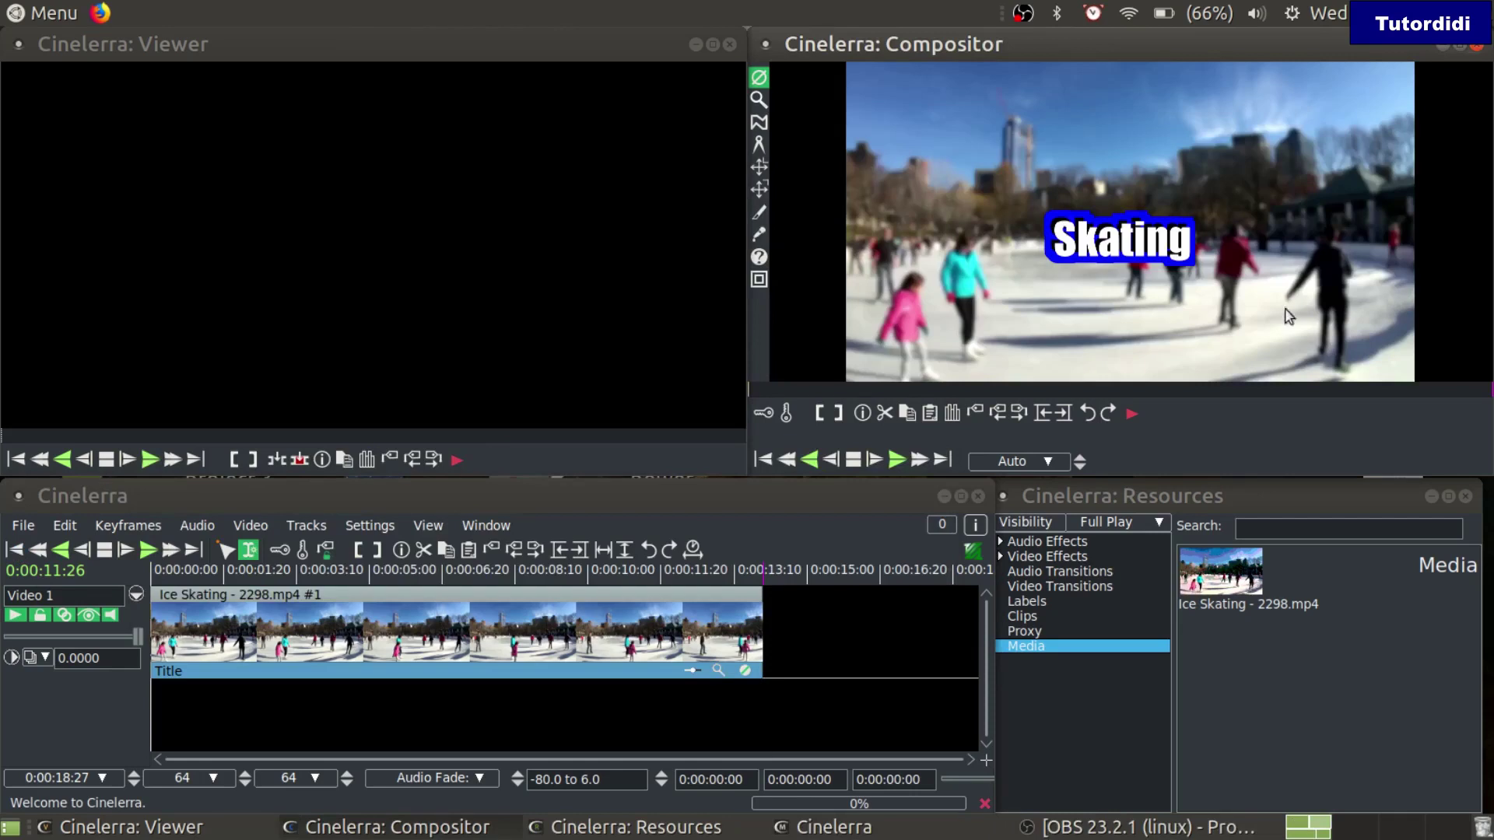
left_click(920, 460)
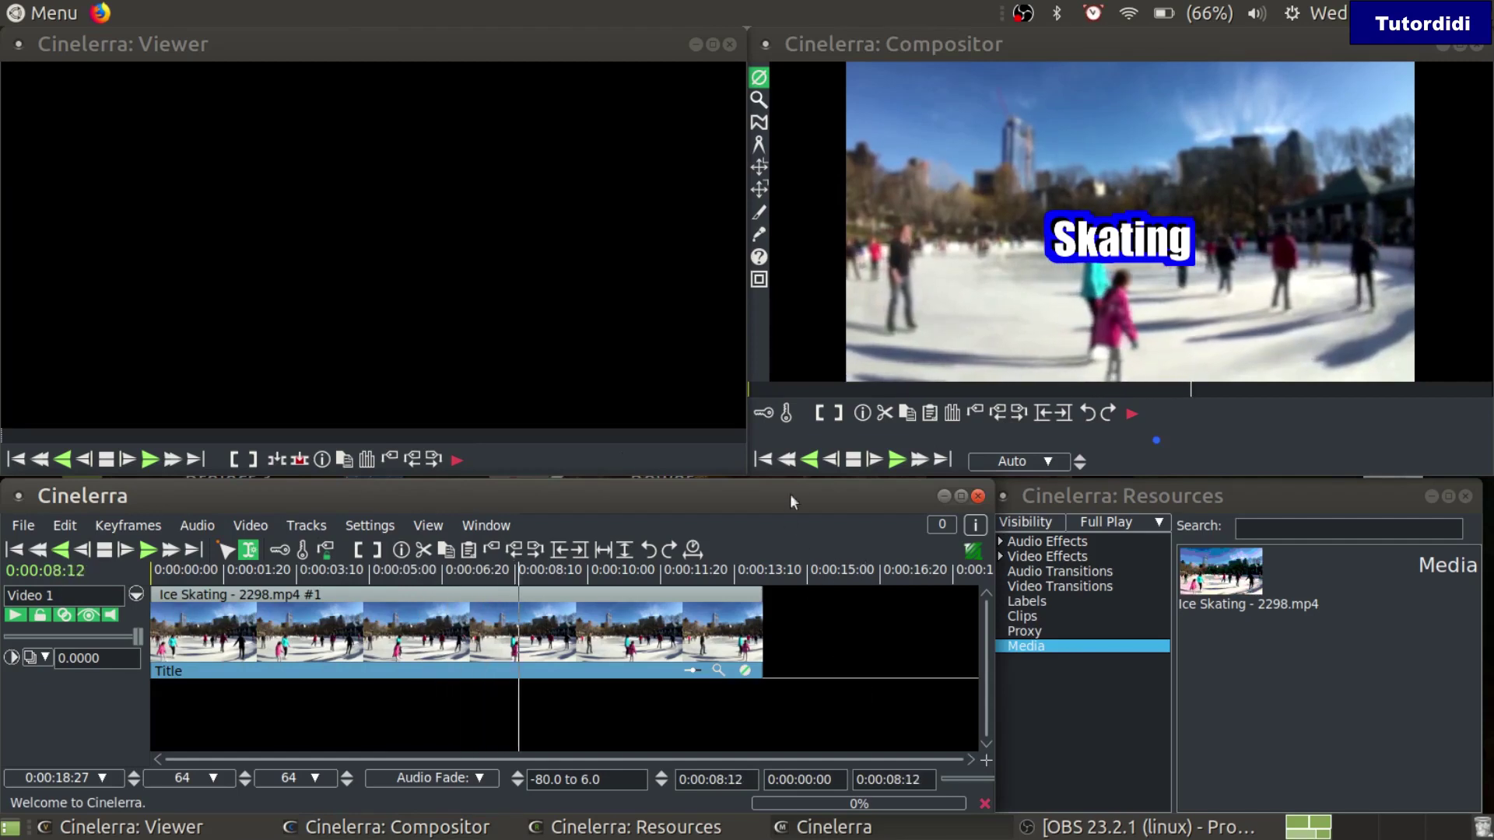
left_click(848, 462)
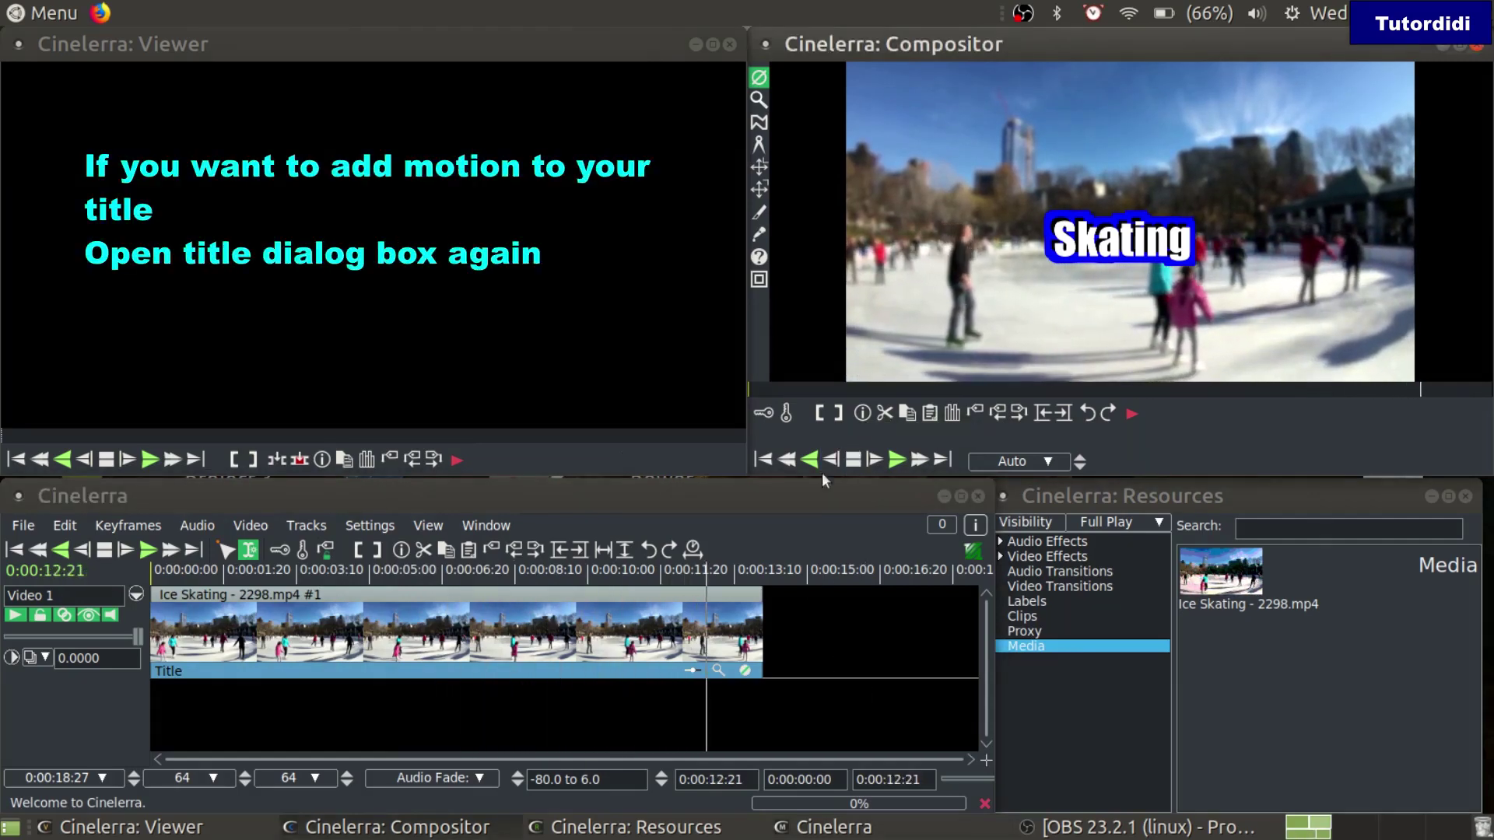
Reopen the Title effect's settings, set the title's motion to Bottom to top, and close them
left_click(711, 674)
left_click(507, 278)
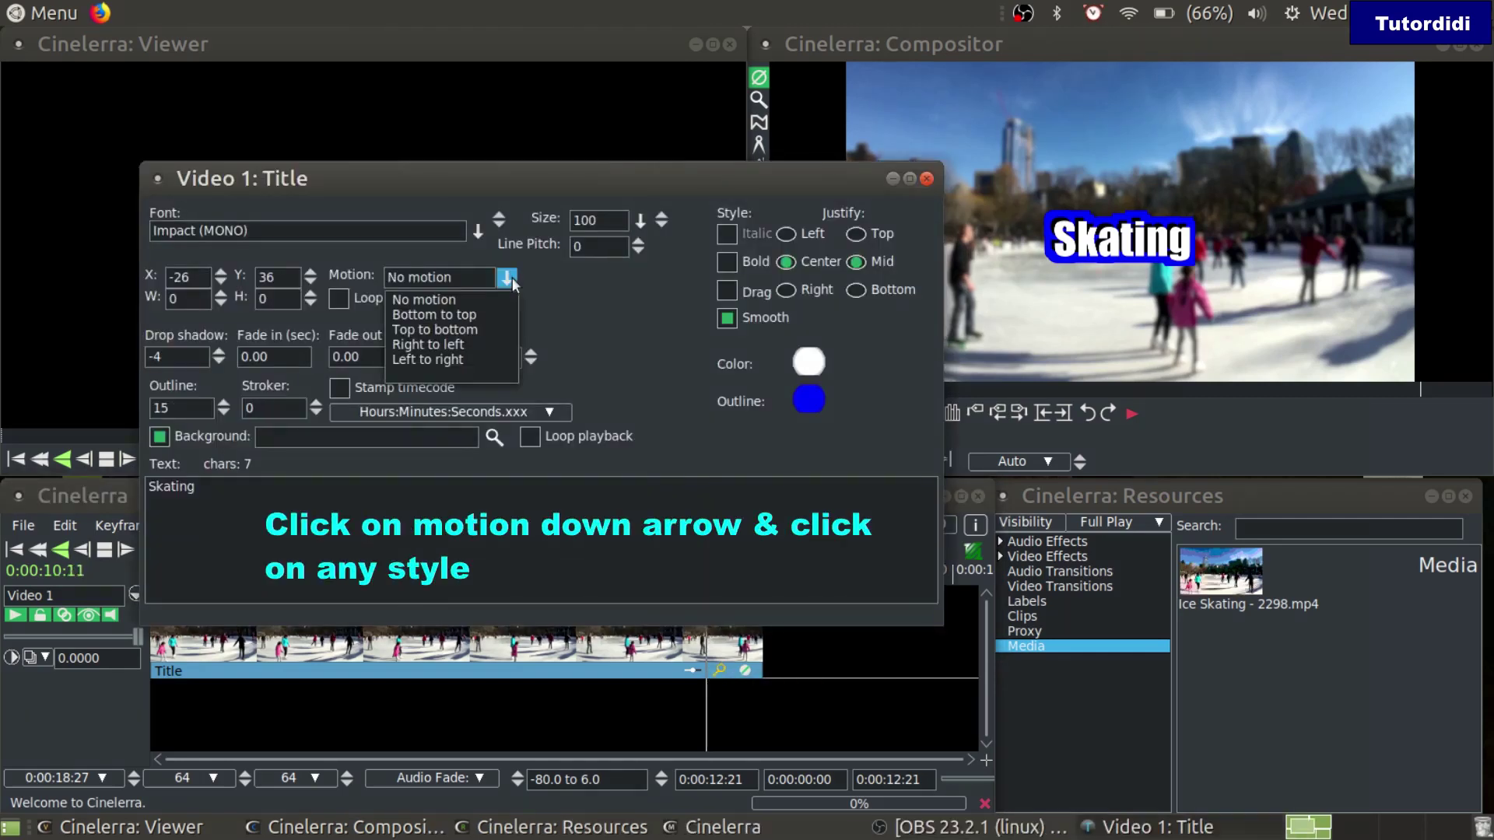
left_click(488, 314)
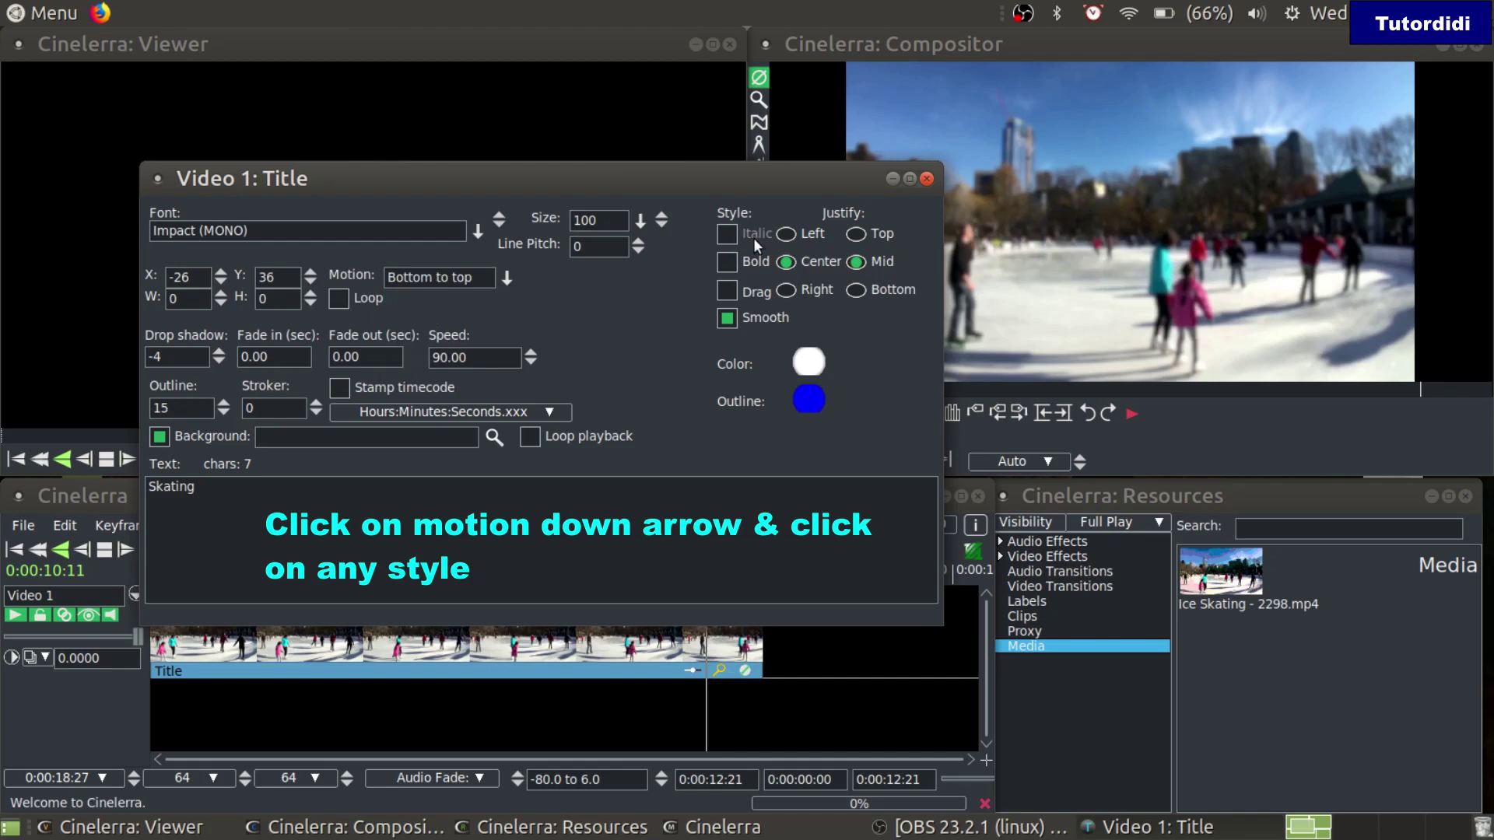
left_click(926, 179)
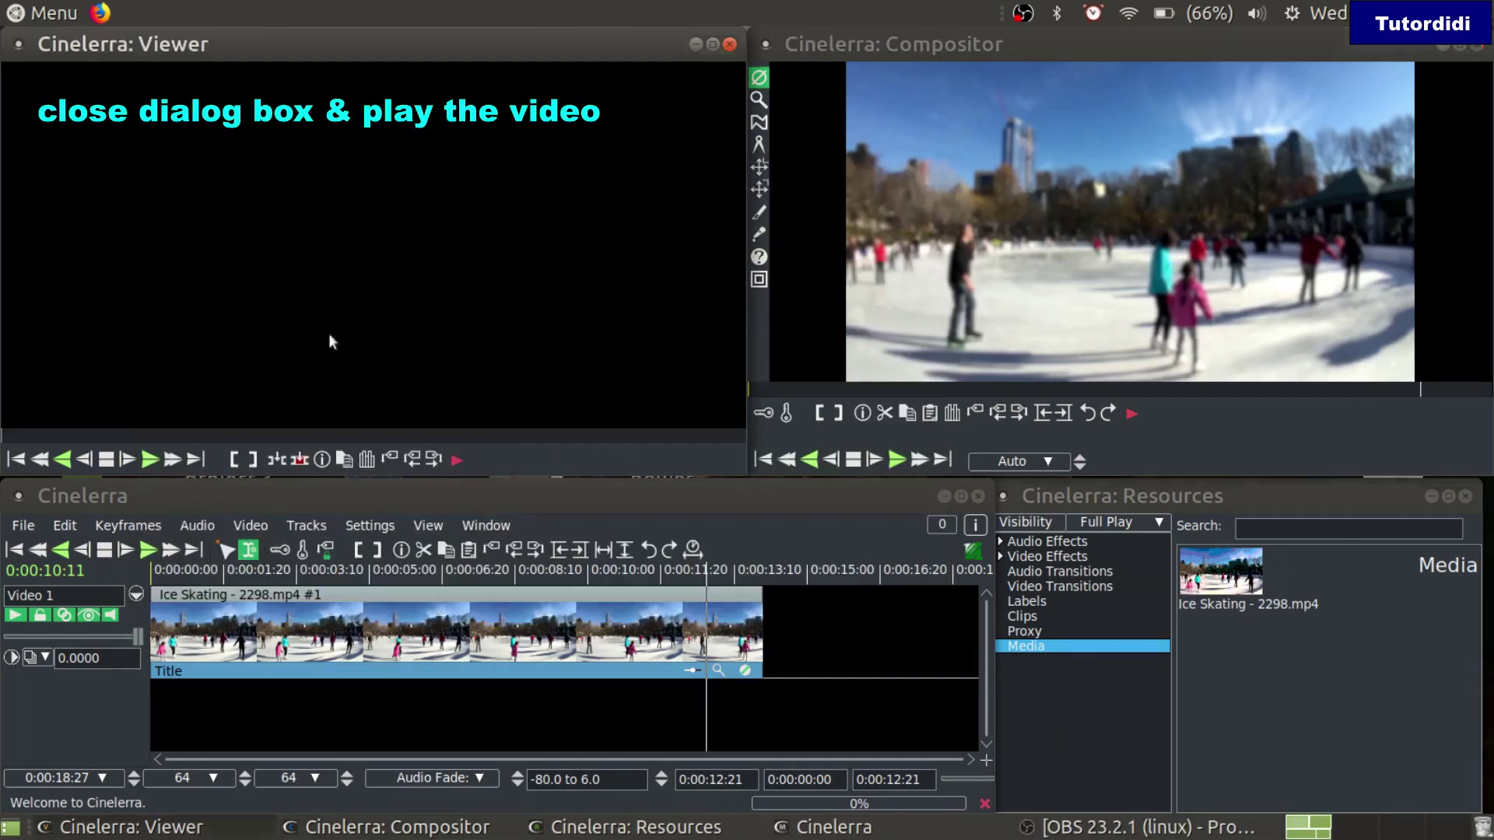
Rewind and play the video to check the title's bottom-to-top motion, stopping near the end
left_click(17, 550)
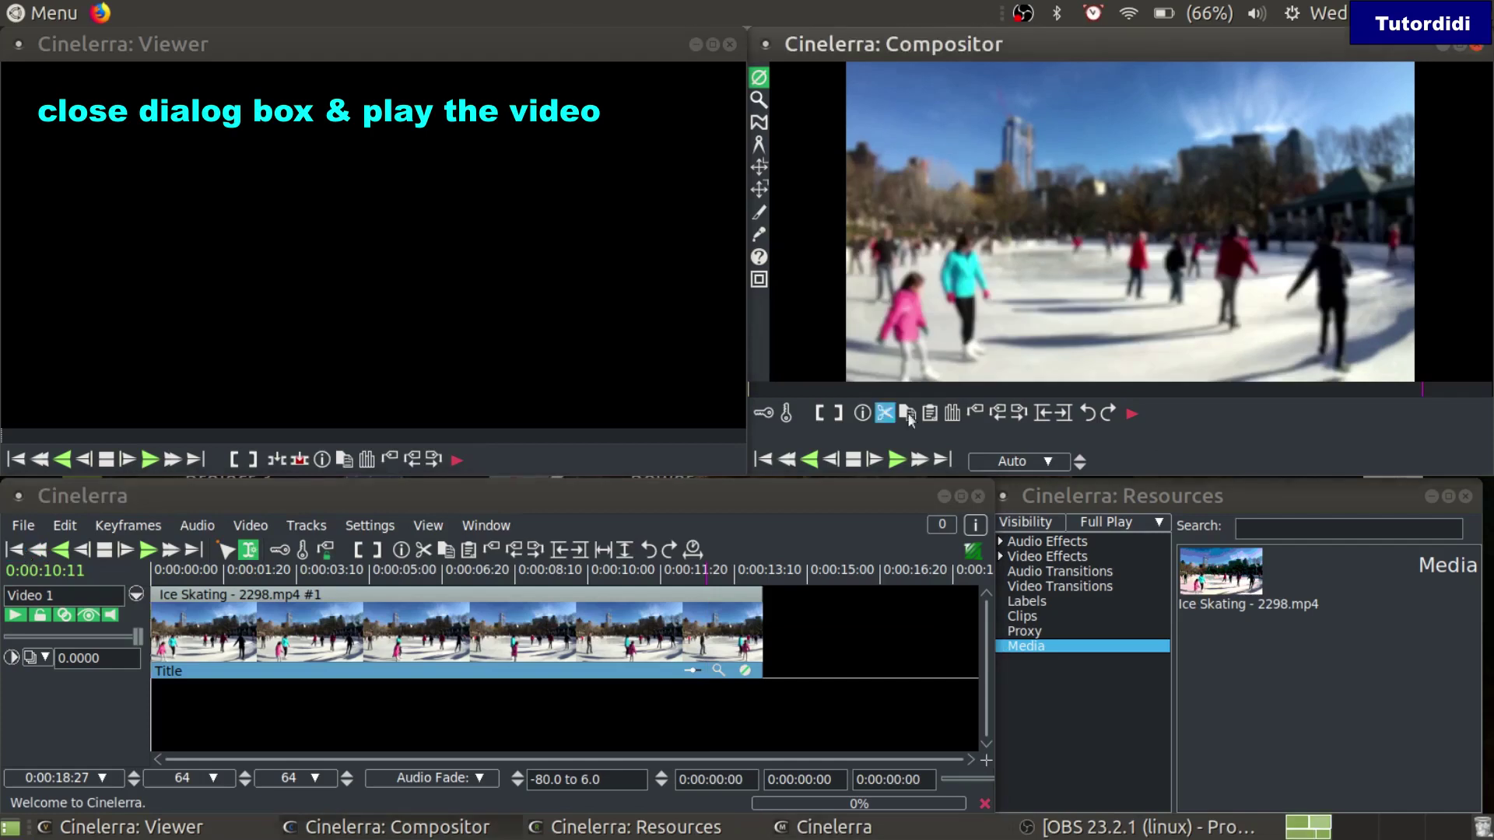
left_click(918, 460)
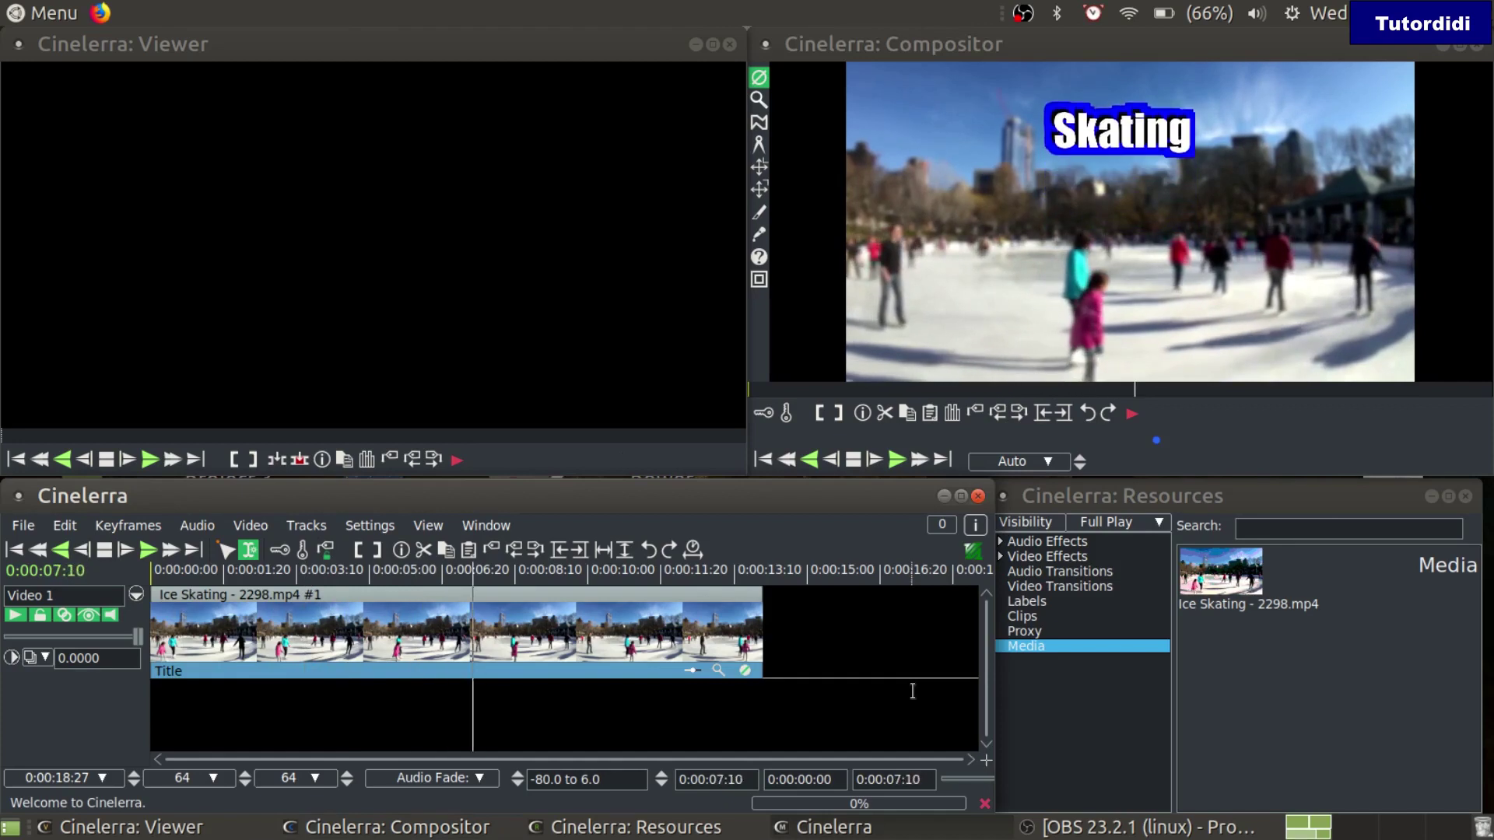
left_click(852, 461)
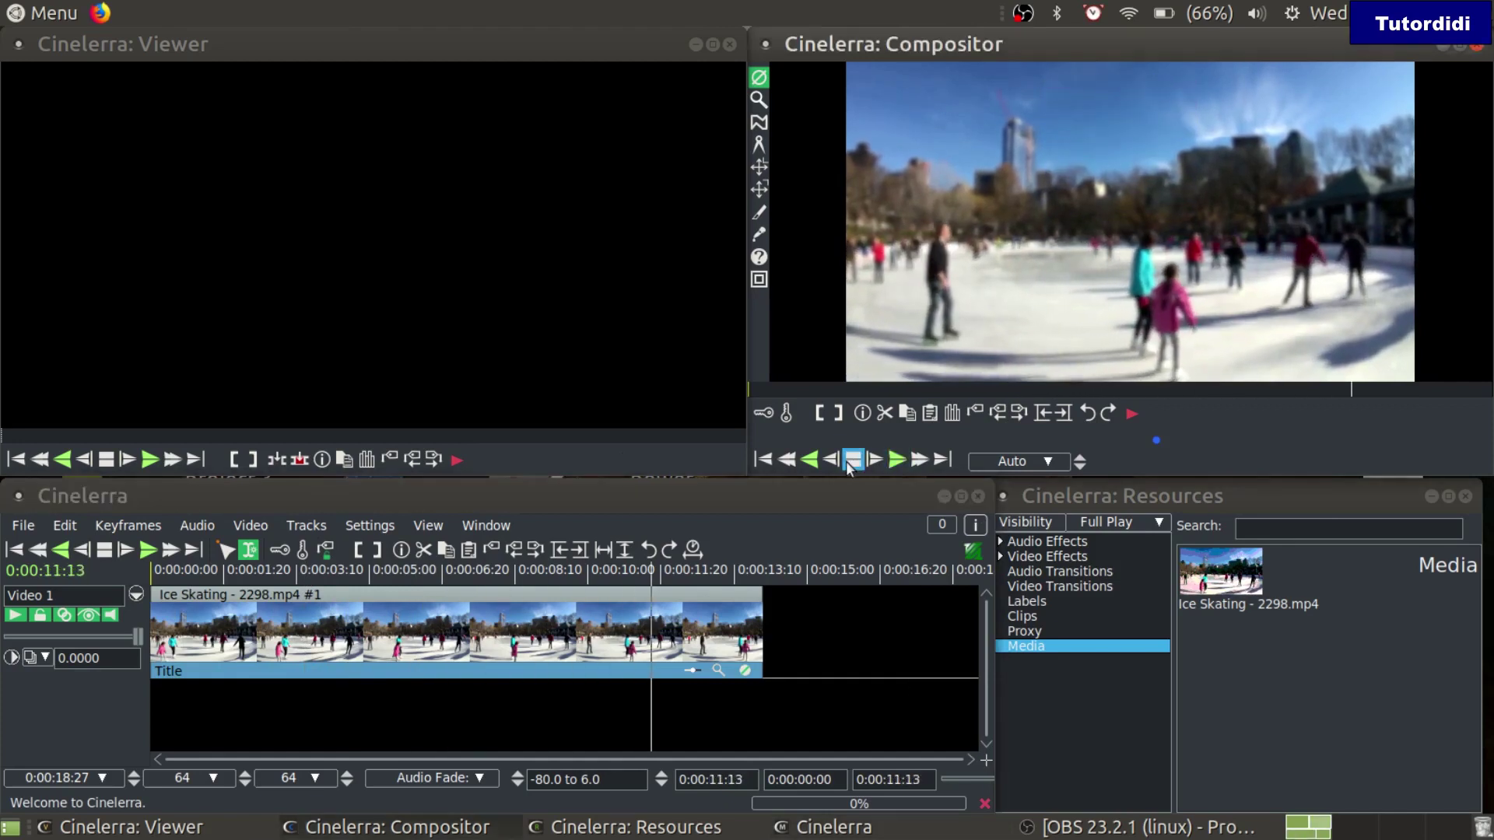
Set the title's motion to Top to bottom in the Title effect's settings and close them
left_click(717, 673)
left_click(506, 278)
left_click(505, 278)
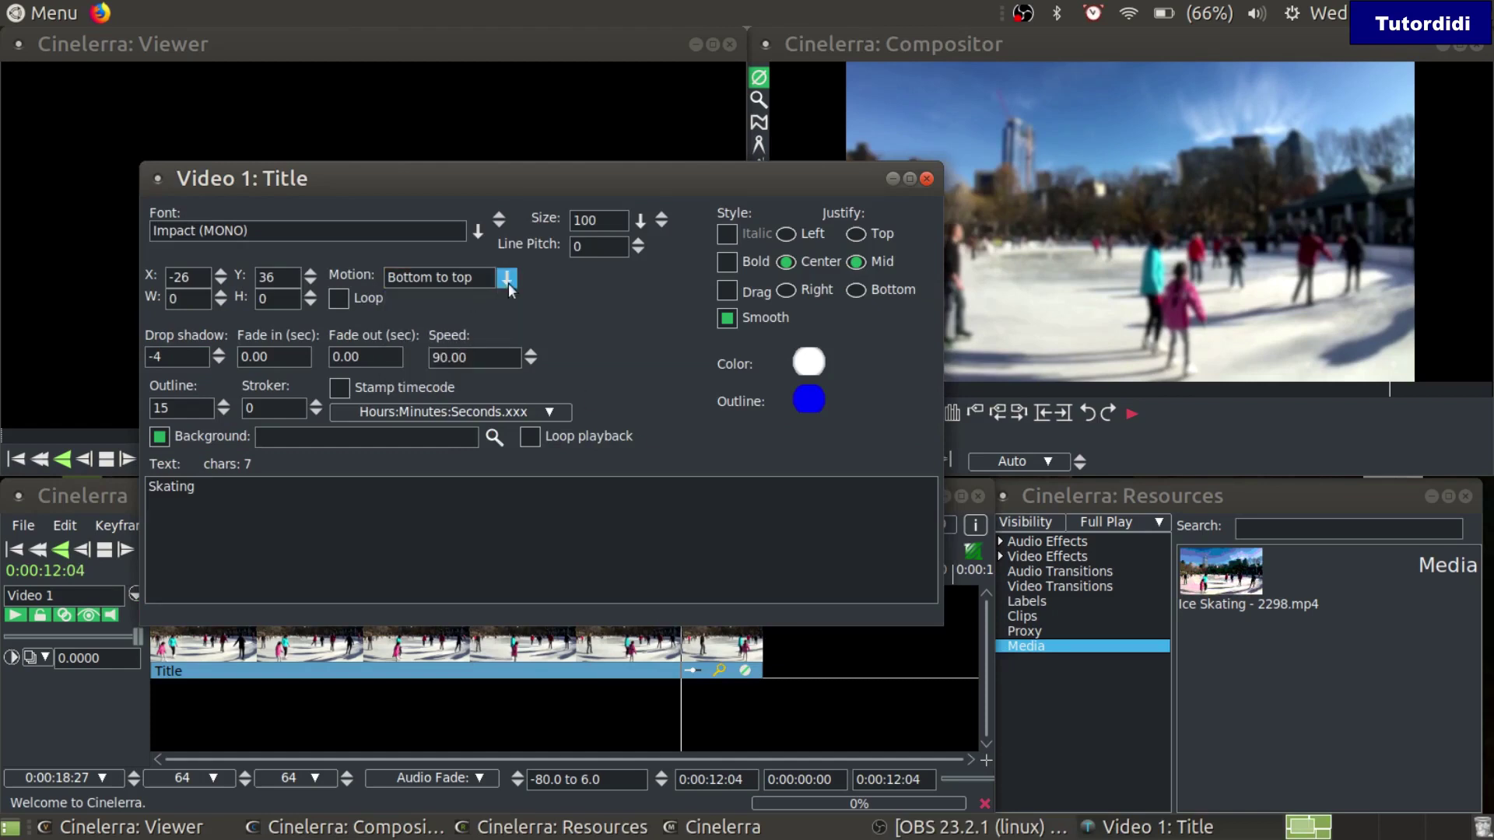
left_click(507, 278)
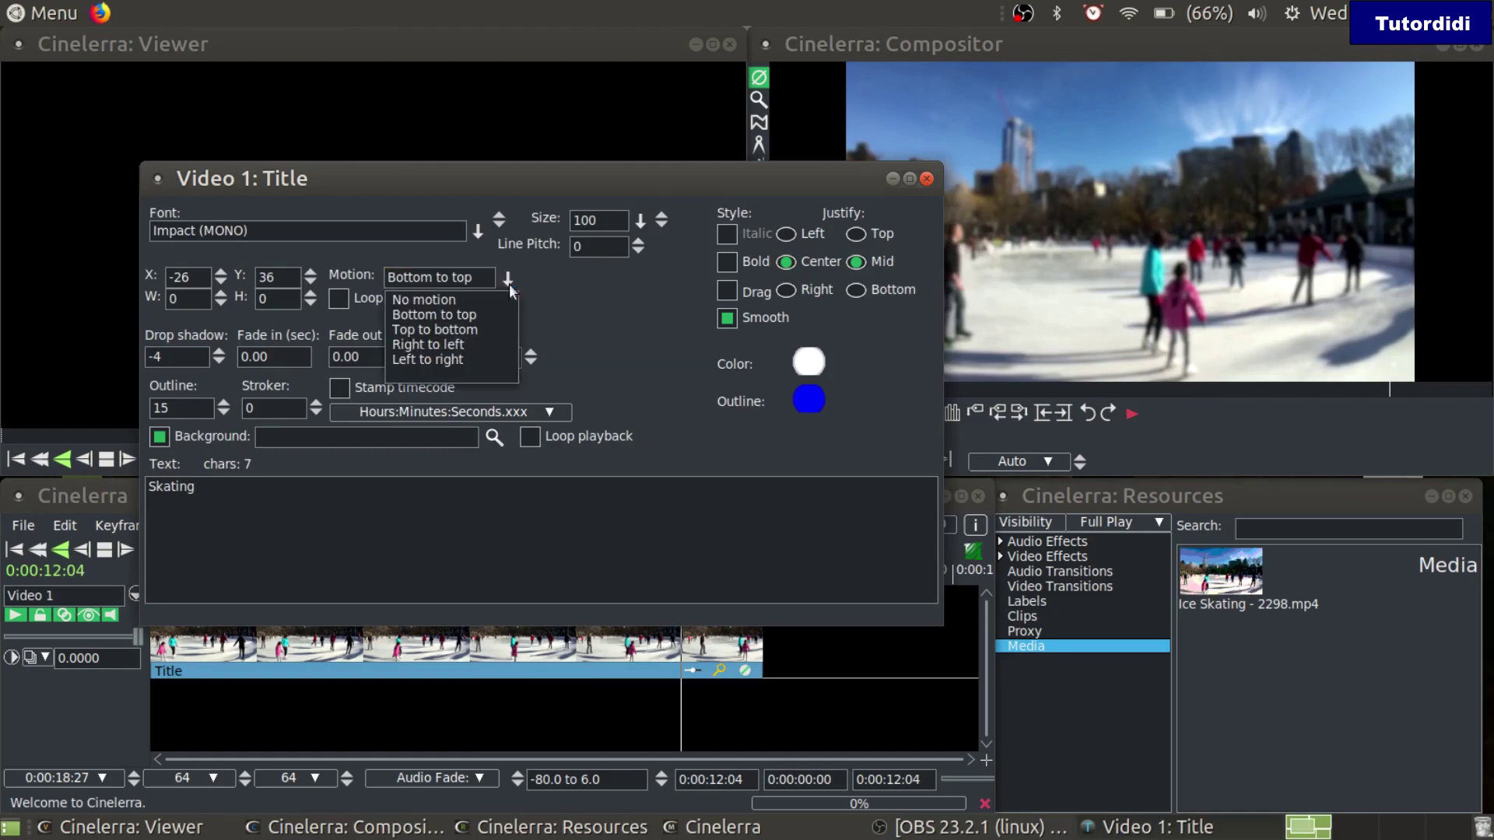
left_click(476, 330)
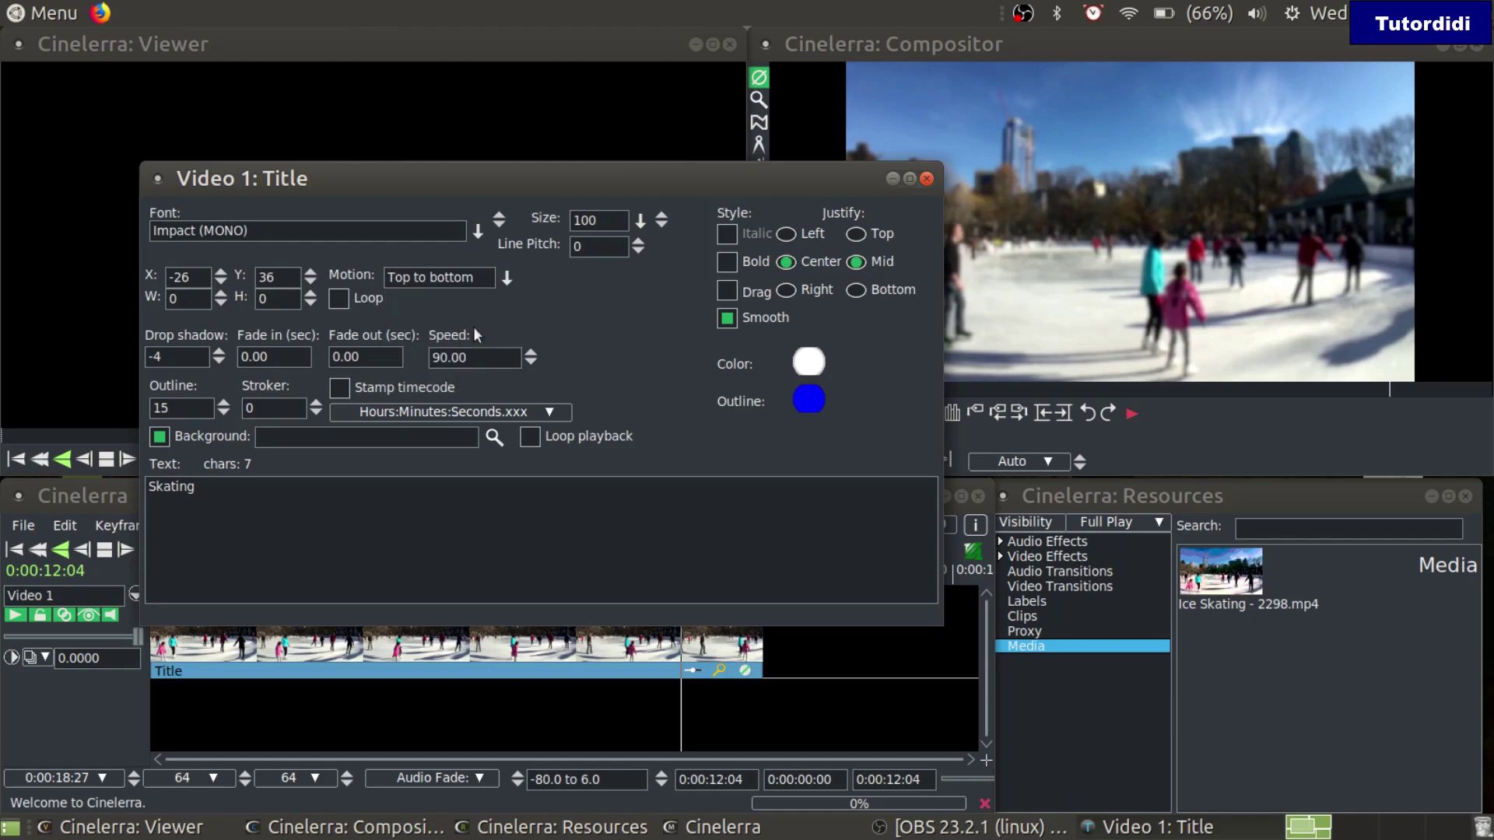
left_click(926, 179)
Rewind and play the video to check the title's top-to-bottom motion, then stop playback
left_click(17, 550)
left_click(838, 453)
left_click(896, 459)
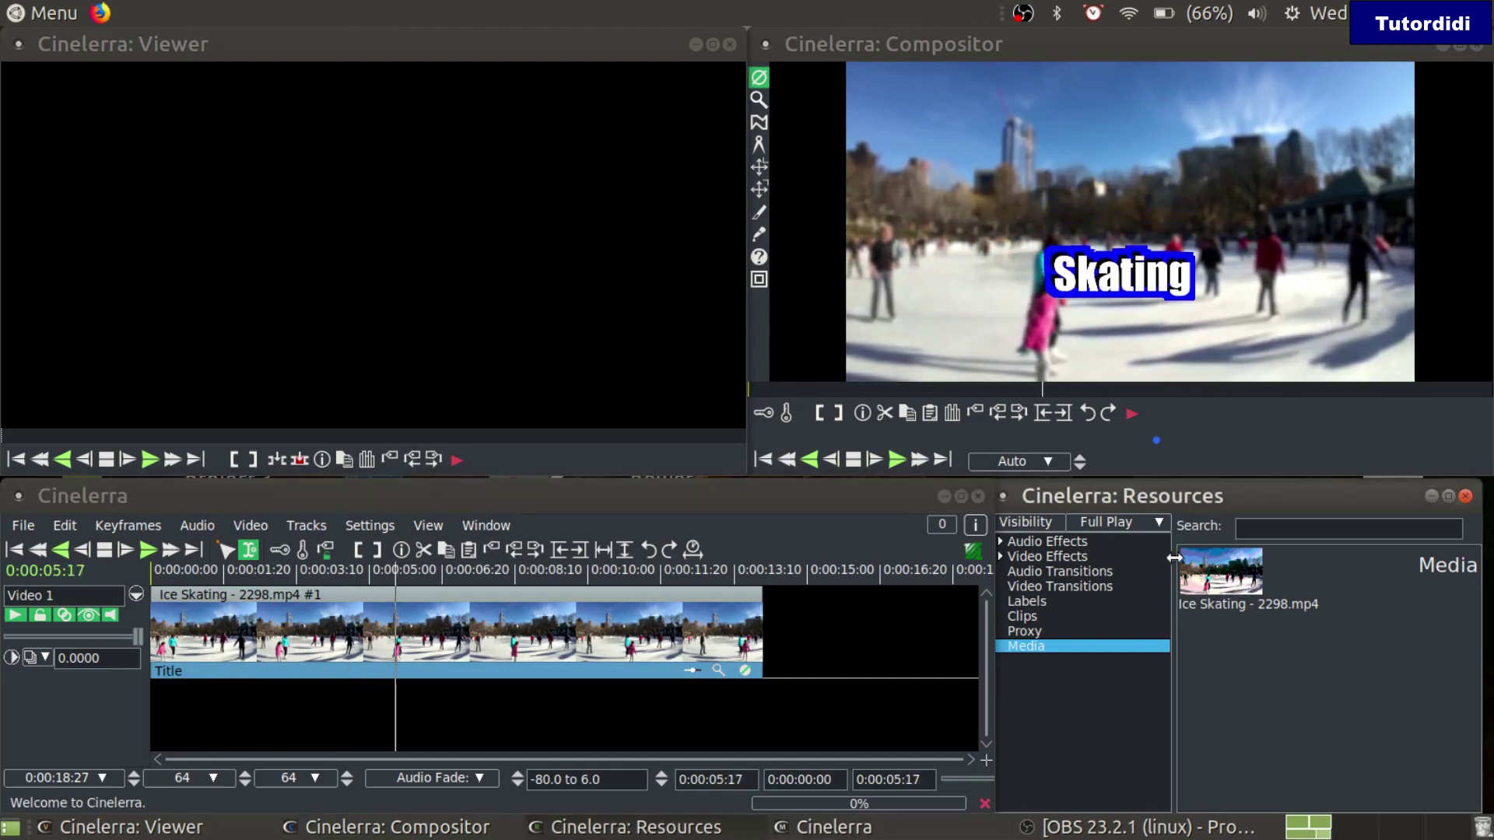
left_click(853, 461)
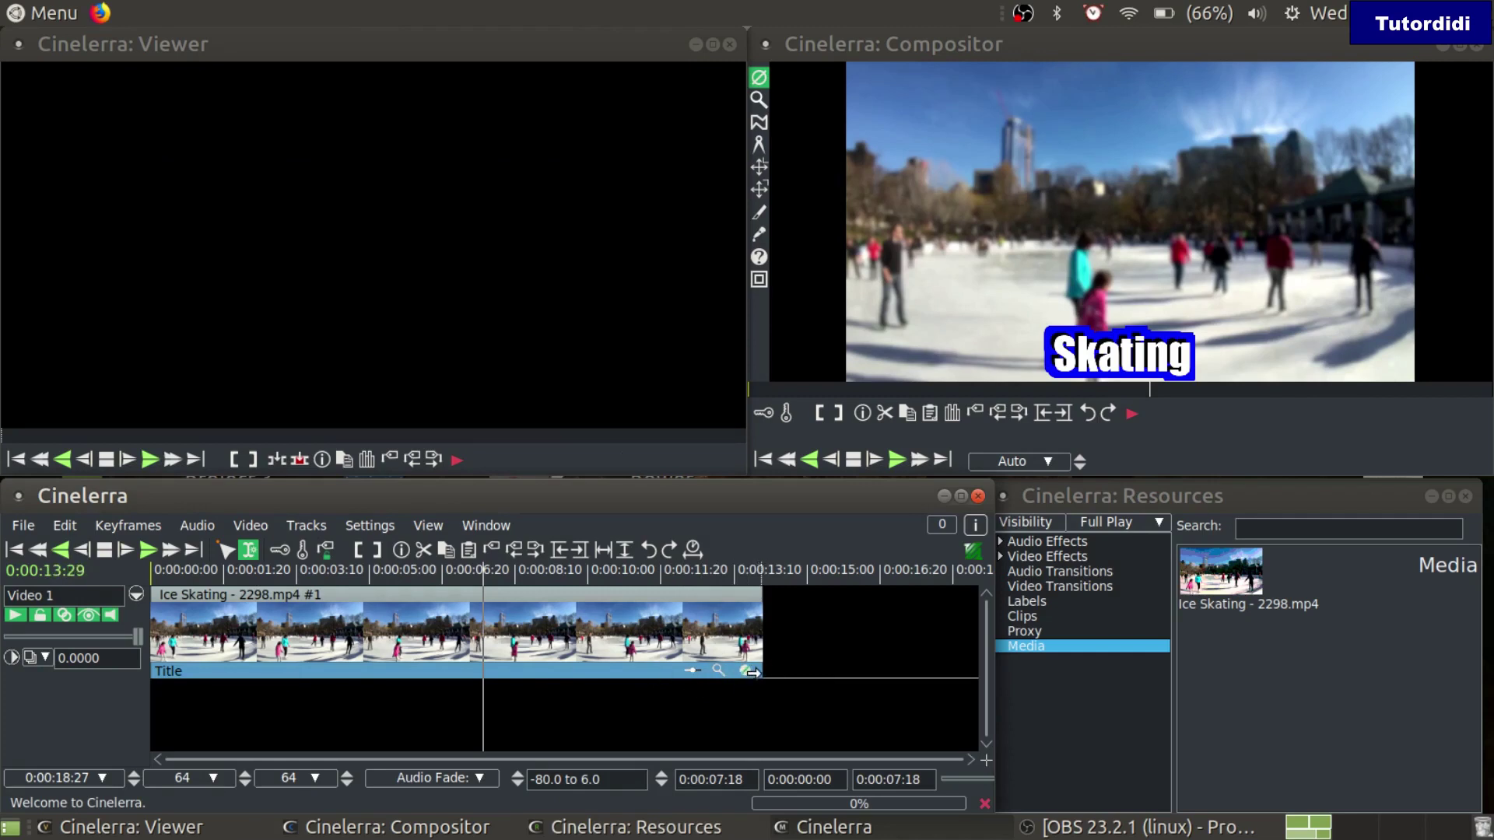
Shorten the Title effect on the timeline to end at about 0:00:01:20 and preview it from the start
left_click(724, 677)
left_click_drag(565, 688, 219, 670)
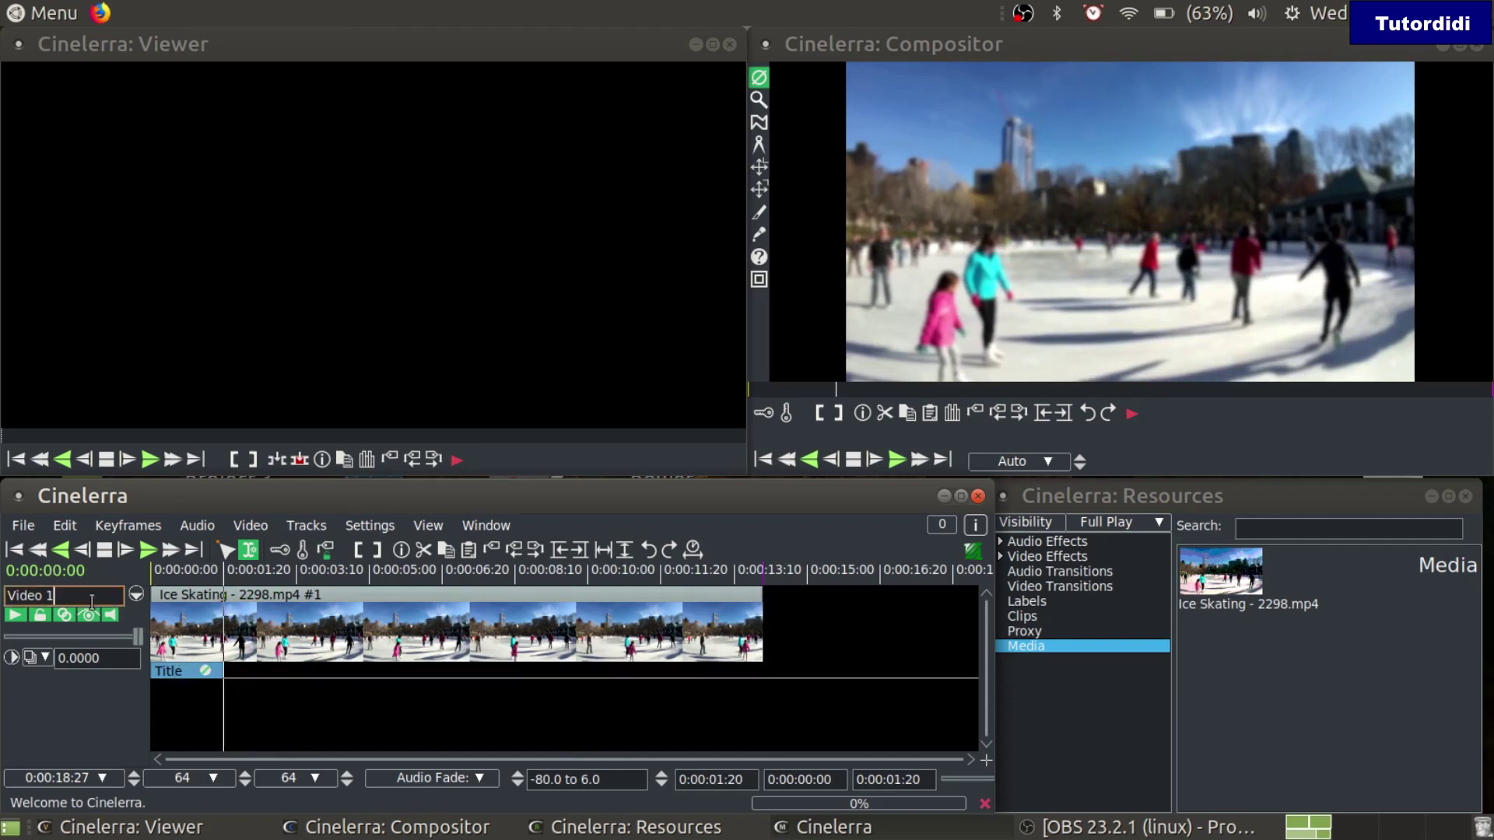
left_click(9, 549)
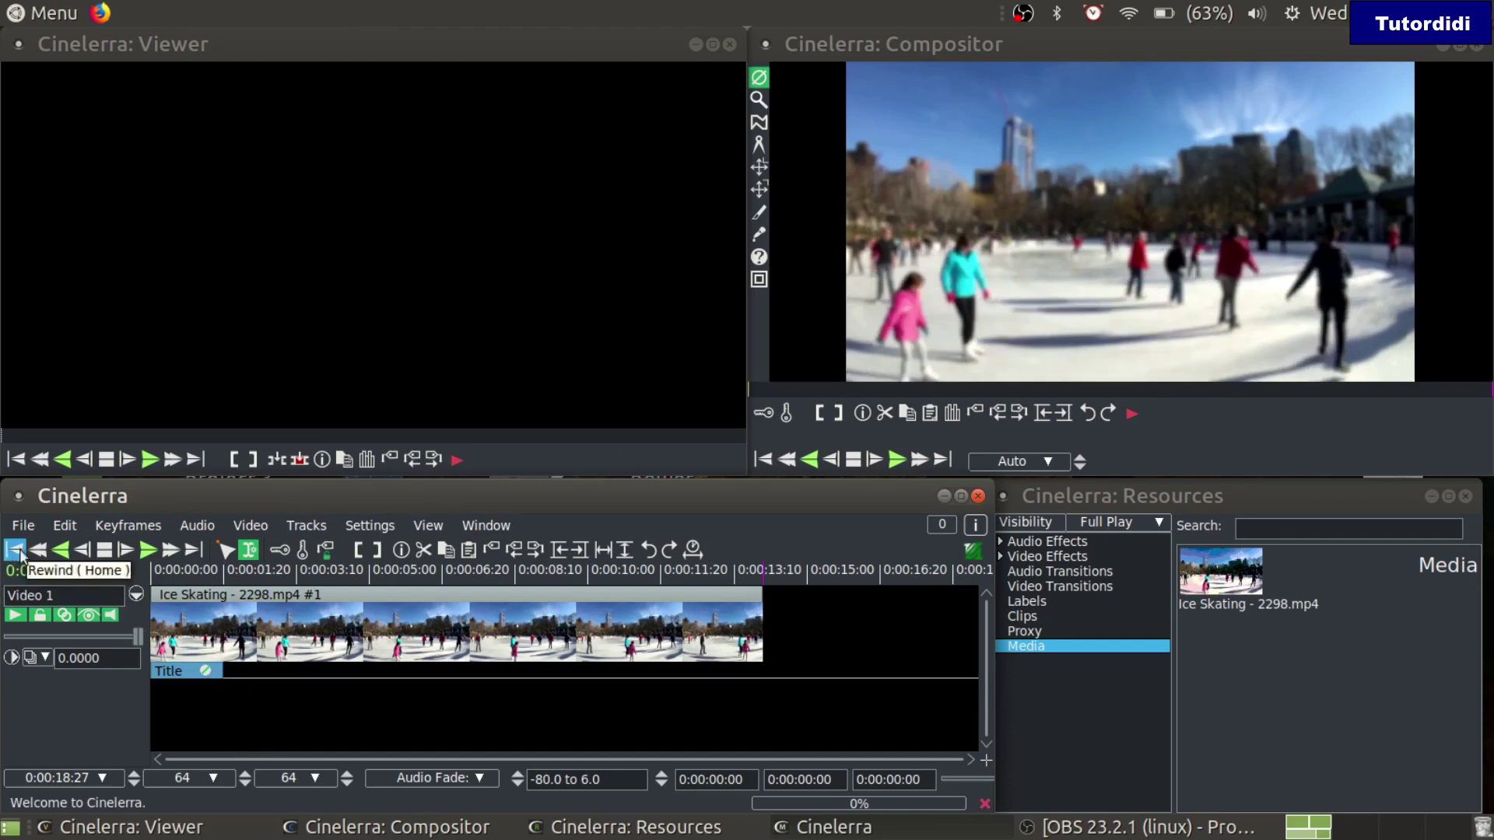
left_click(919, 459)
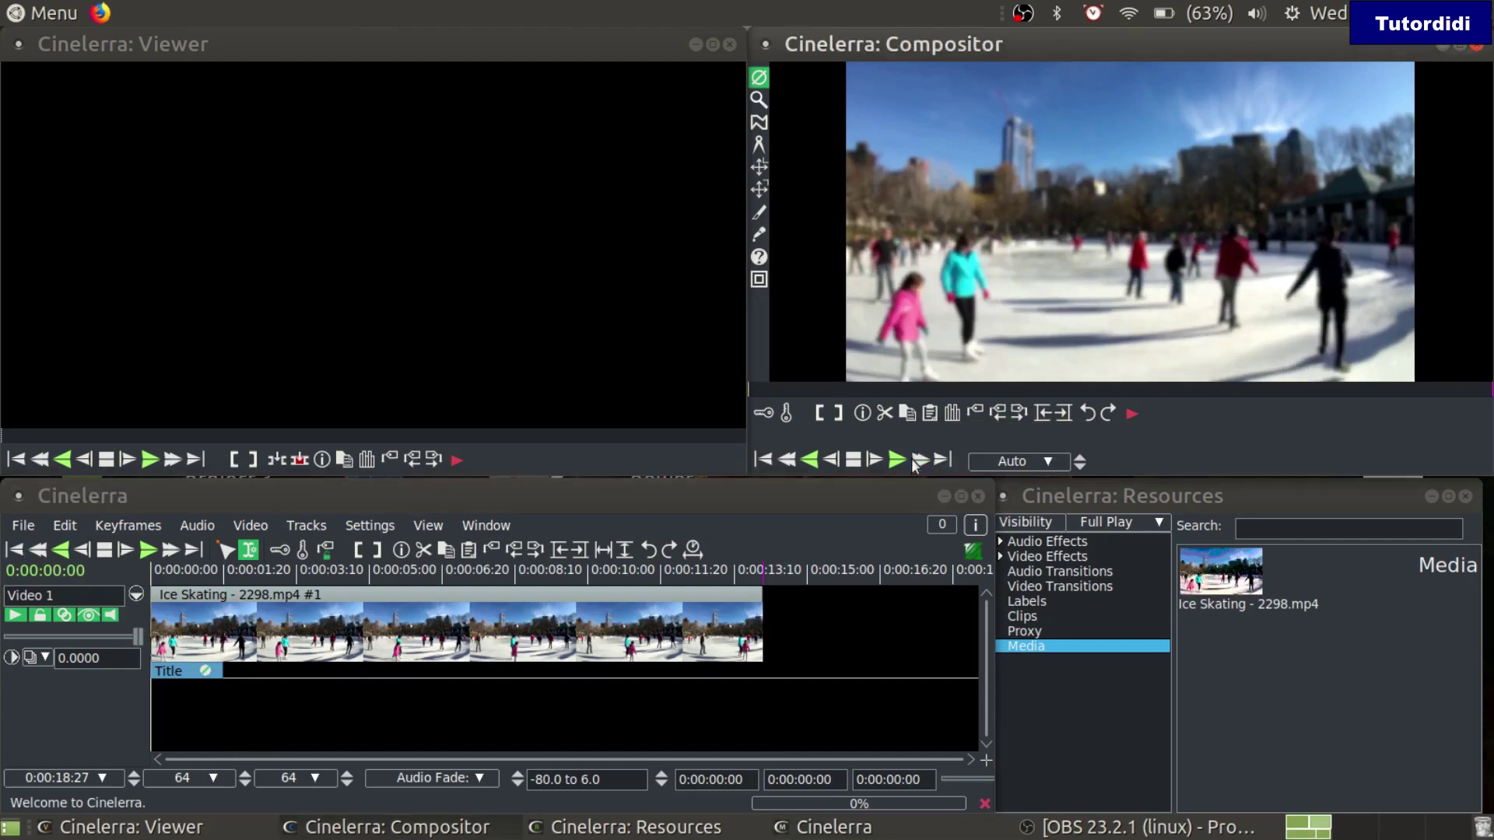
left_click(178, 684)
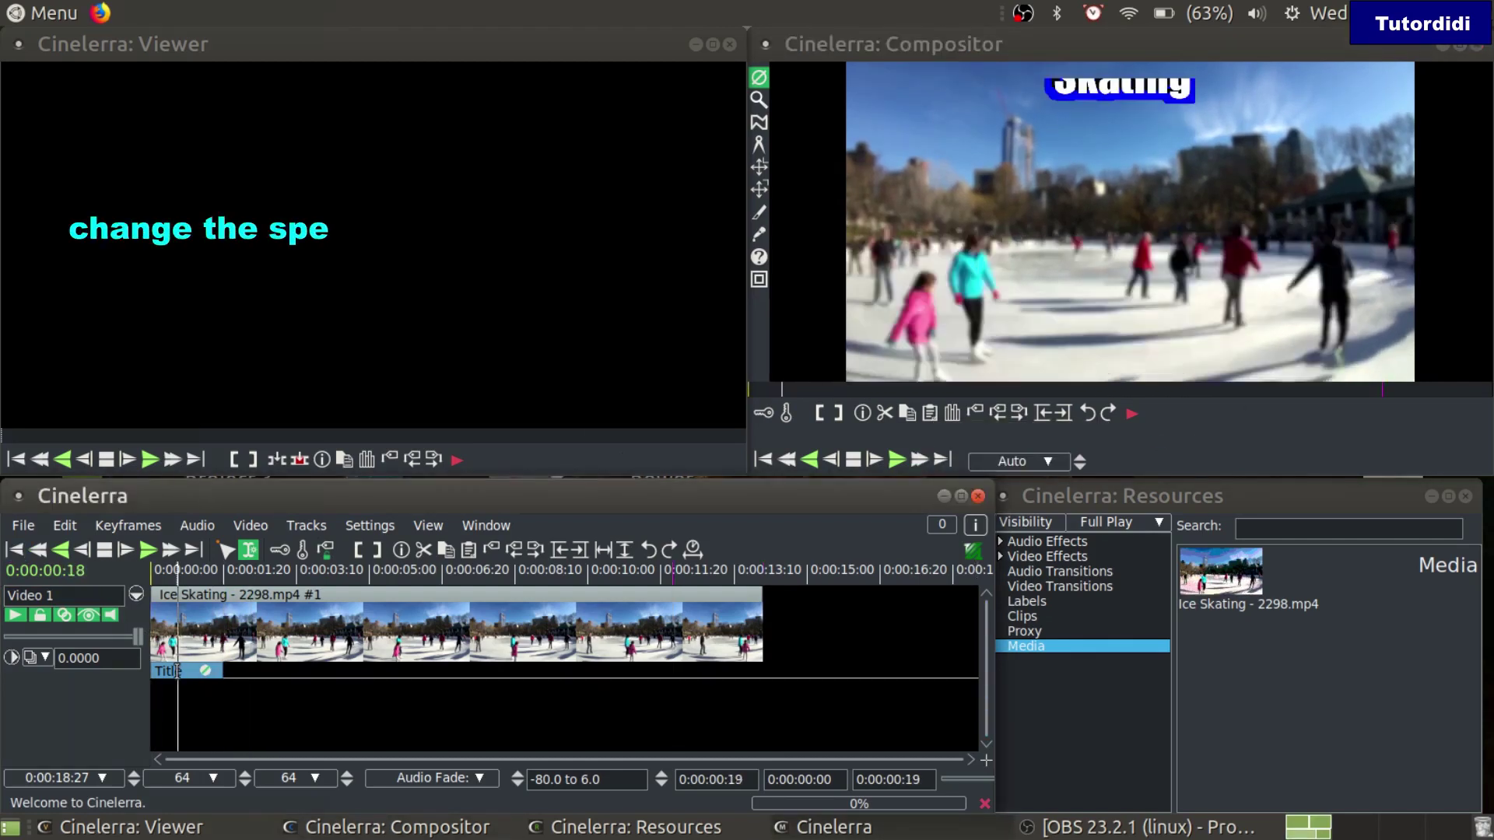
Extend the Title effect on the timeline to about 0:00:06:15 and set the title's motion speed to 230
left_click_drag(211, 672, 434, 674)
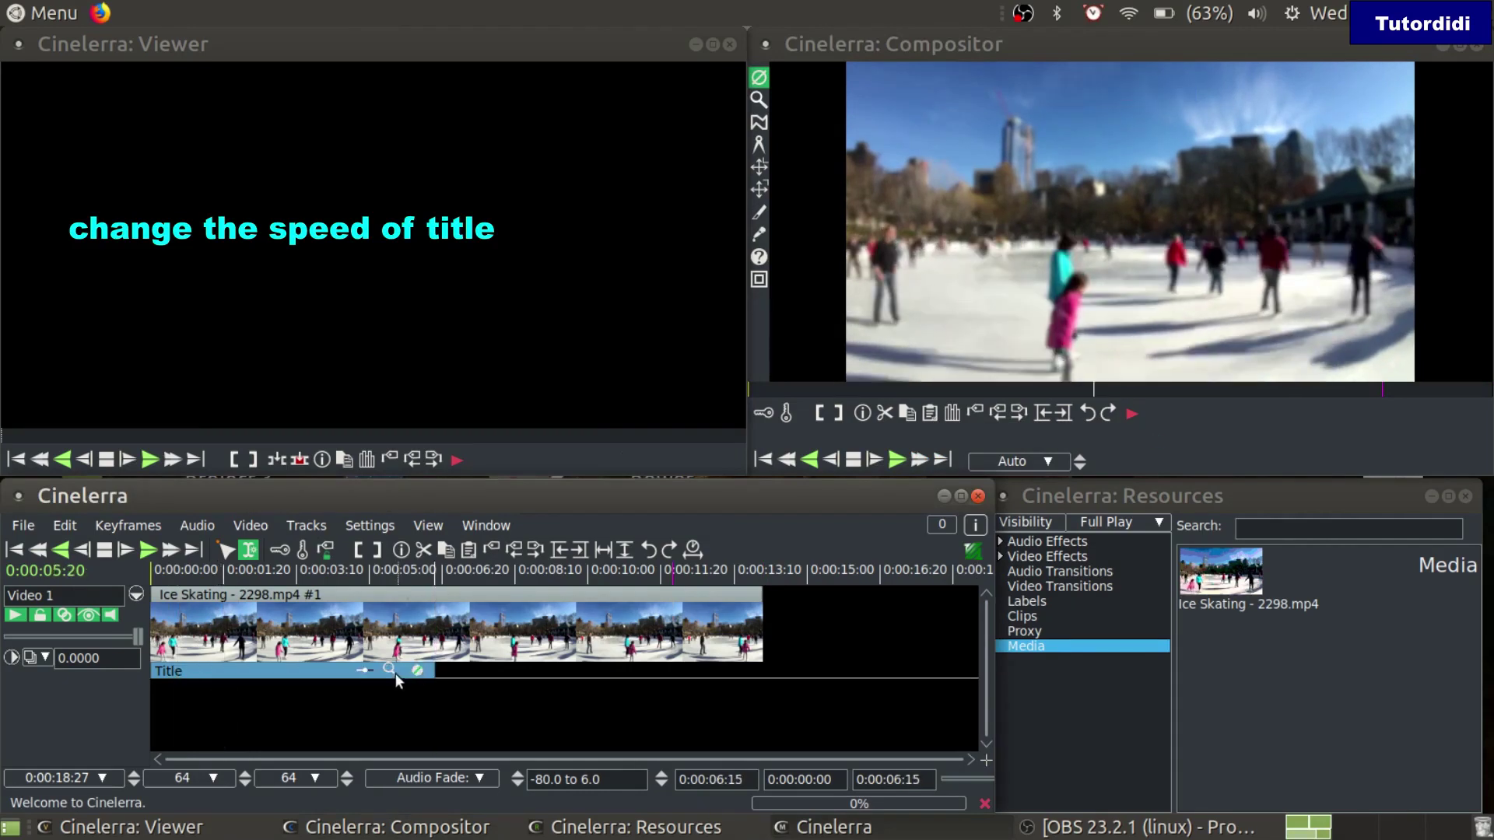
left_click(390, 670)
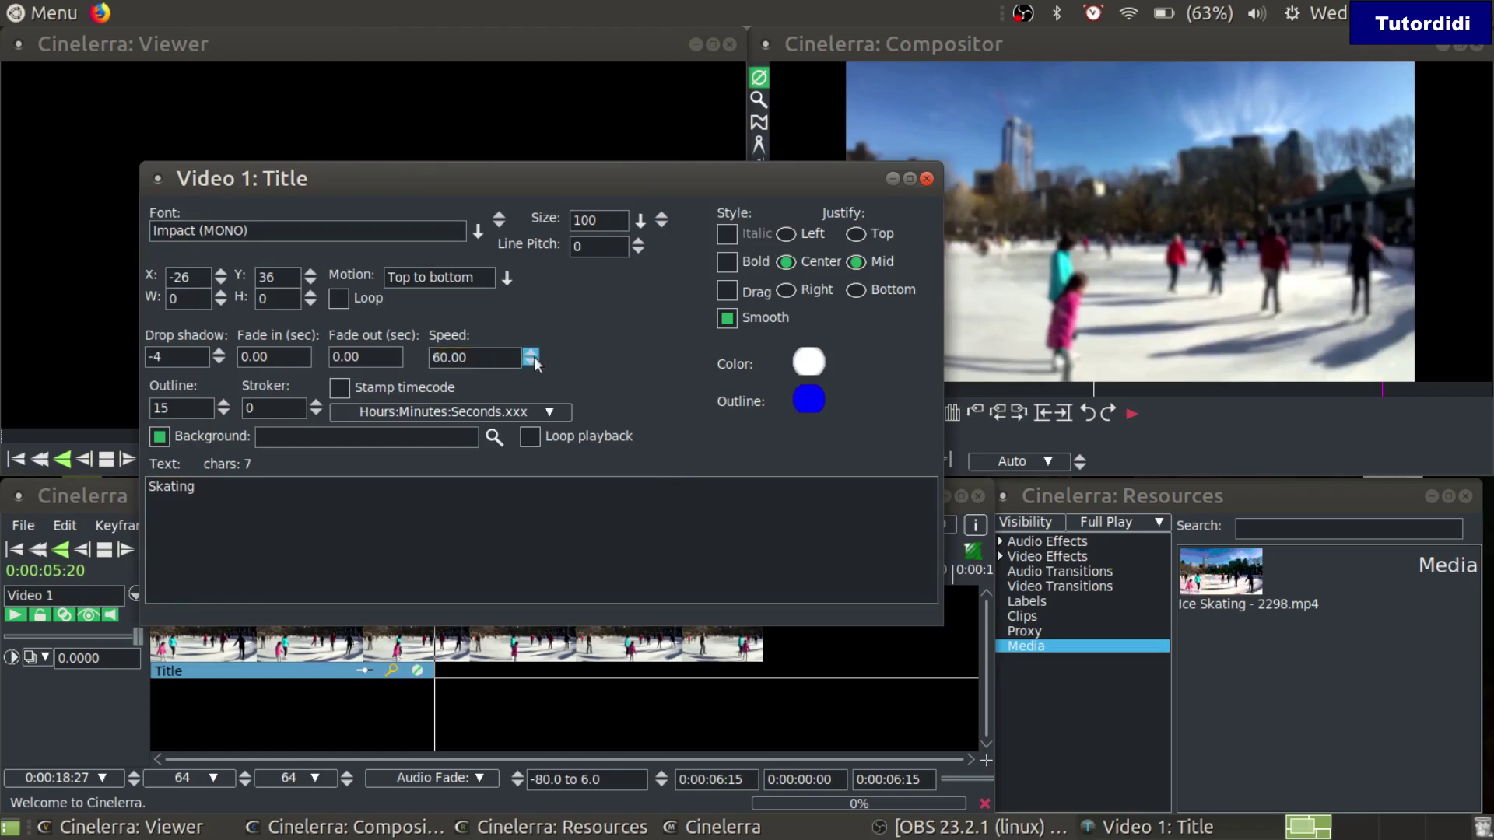
left_click(475, 358)
double_click(473, 358)
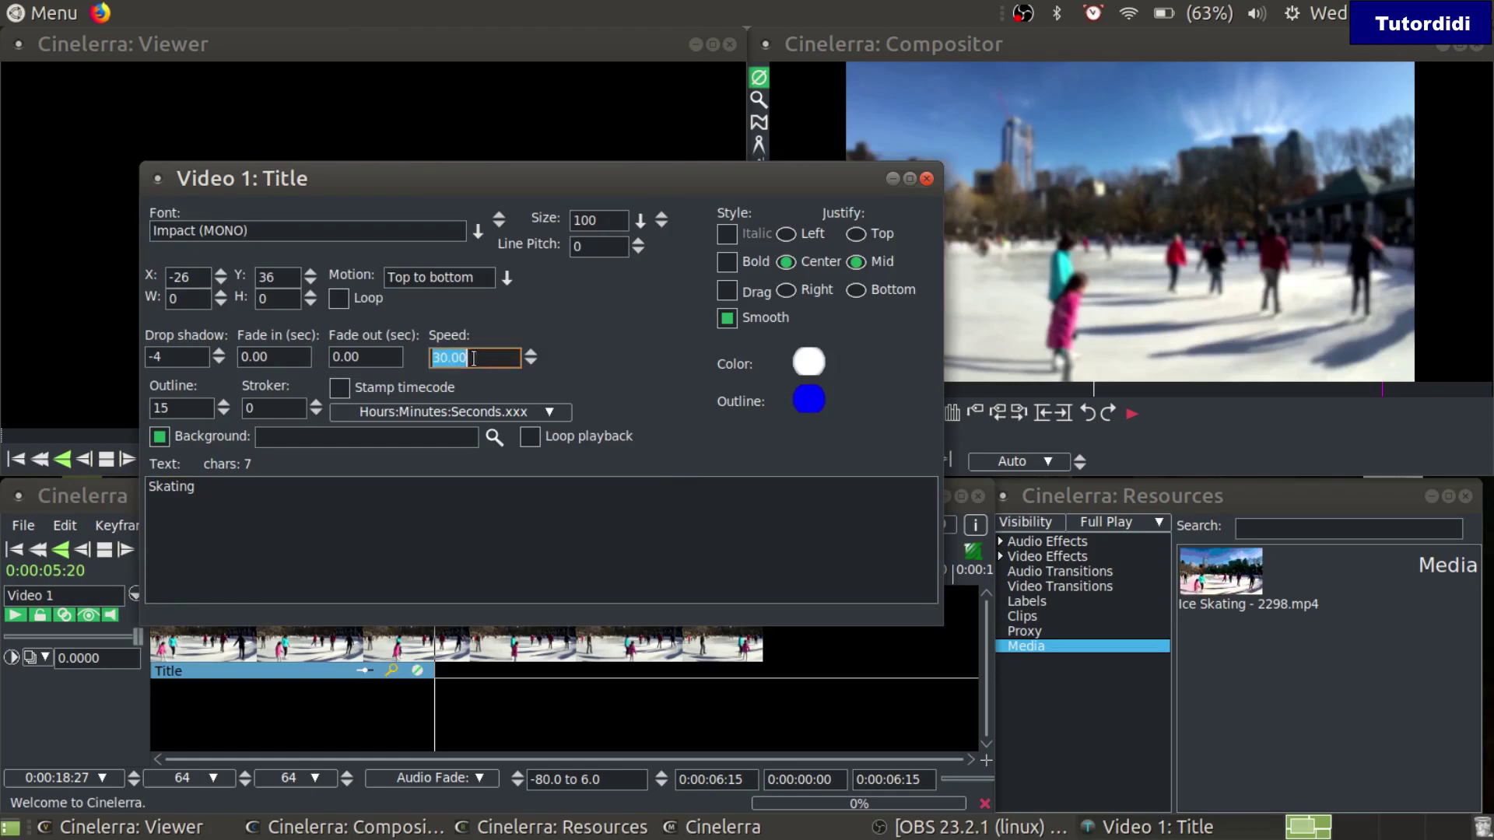
left_click(532, 355)
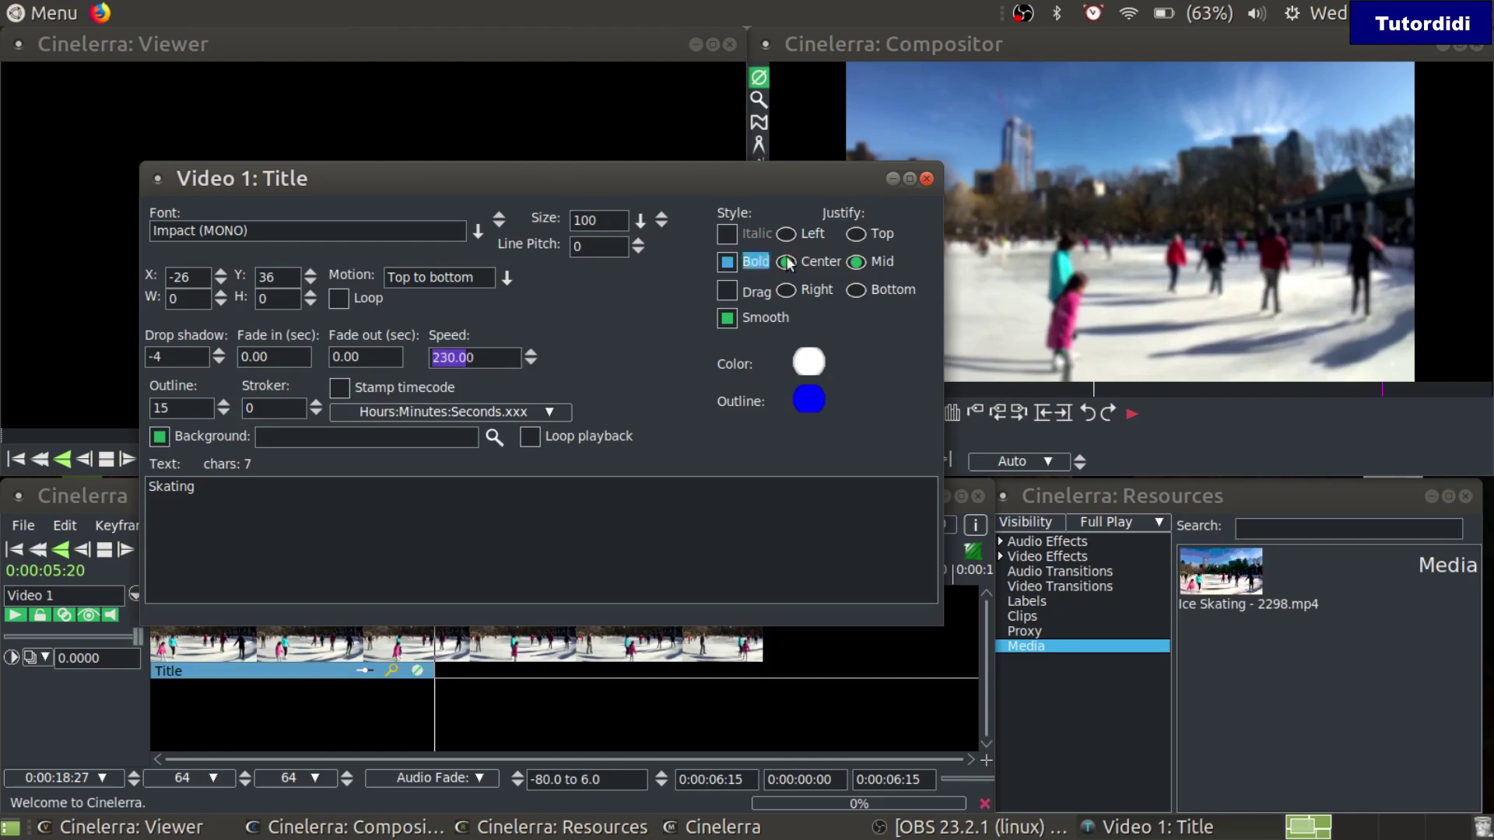
left_click(926, 180)
Shorten the Title effect on the timeline to end at about 0:00:03:13 and rewind to the start
left_click_drag(239, 670, 301, 671)
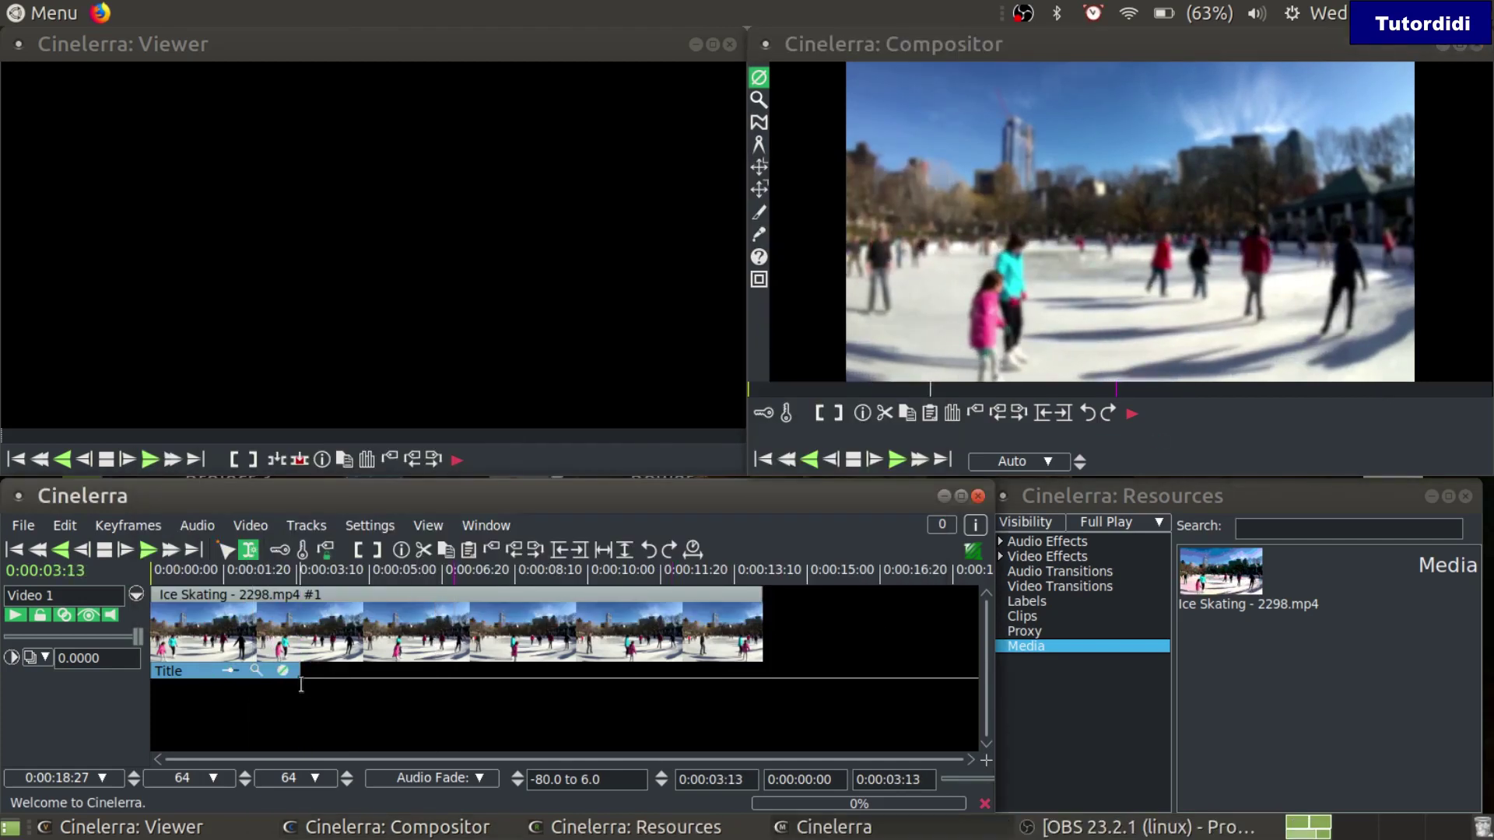
left_click(14, 550)
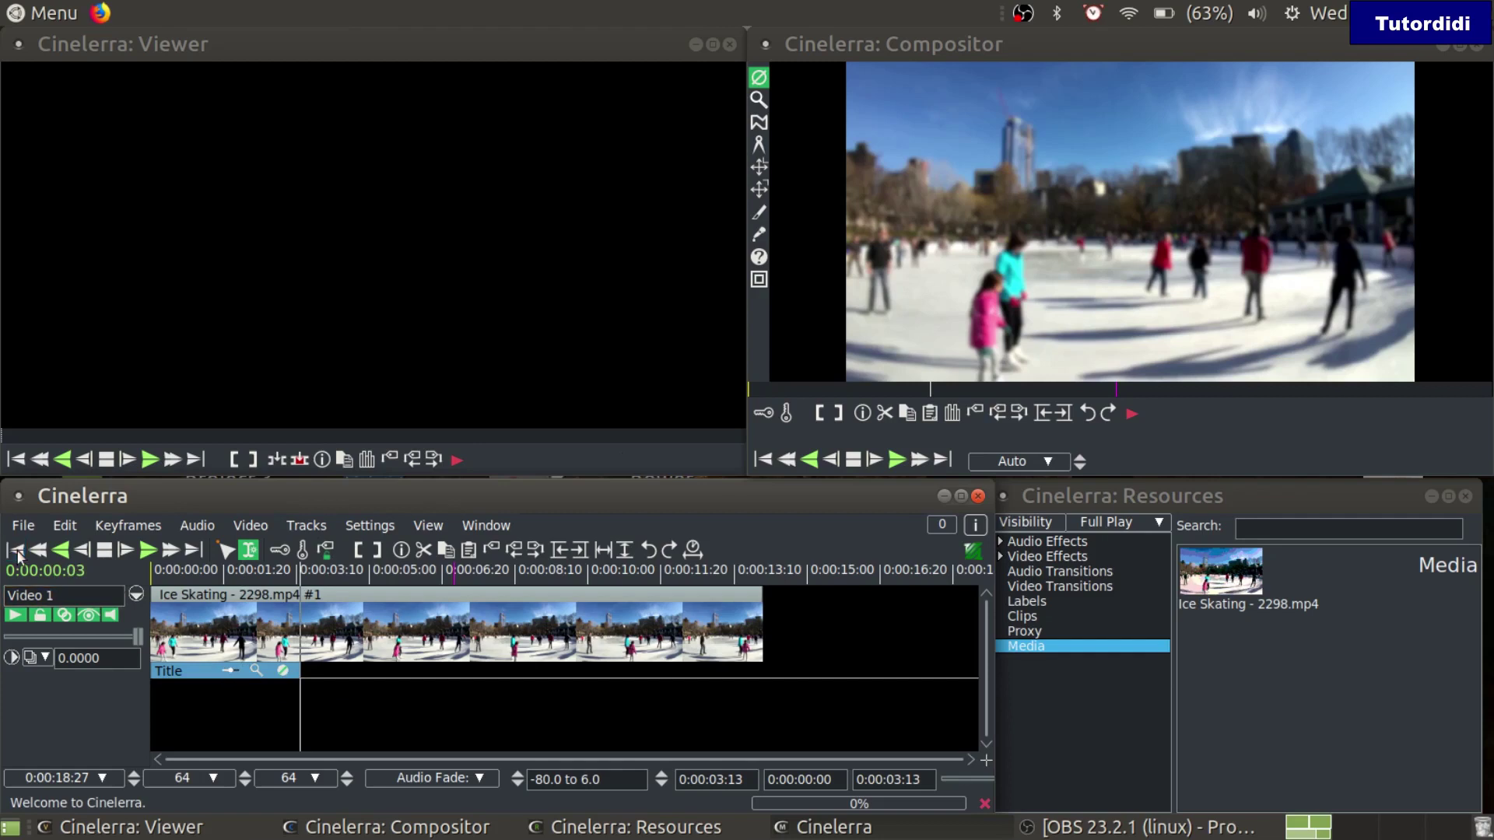